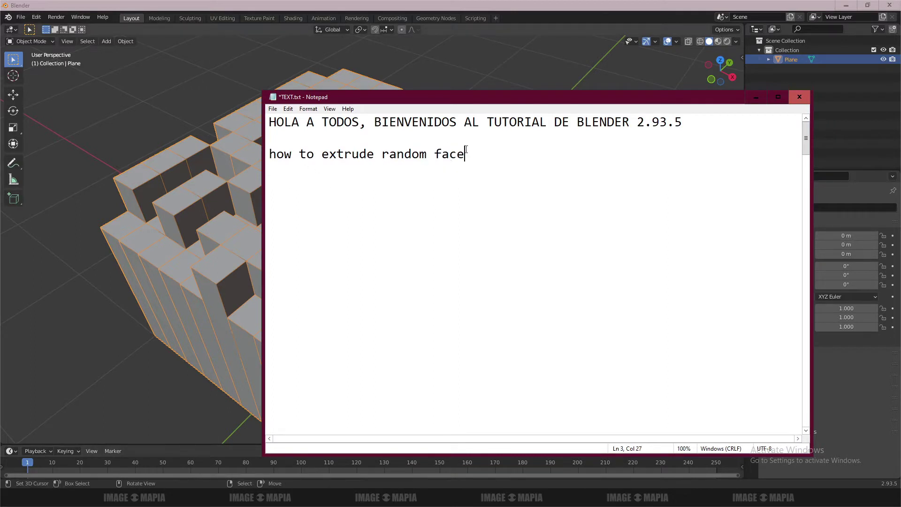
# Step: Examine the finished block model with its randomly extruded faces from several angles alongside the Notepad title
pyautogui.moveTo(324, 149); pyautogui.dragTo(465, 154)
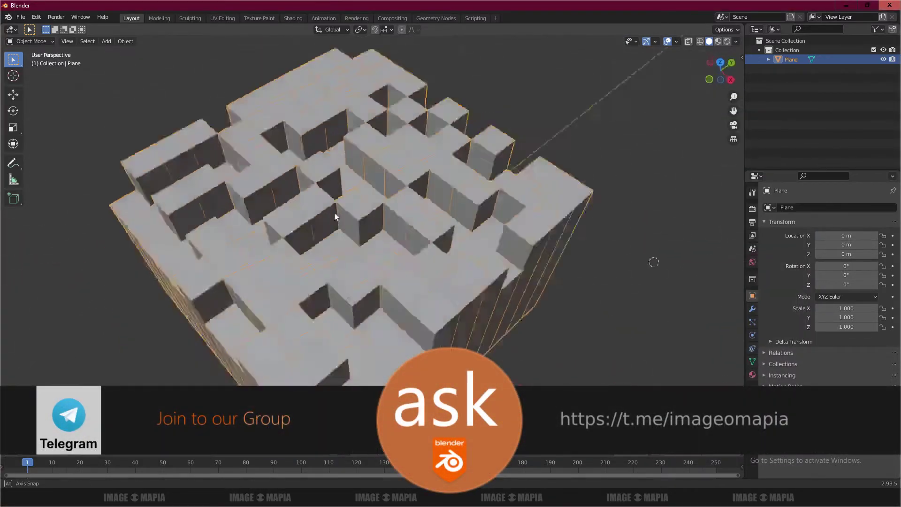
pyautogui.moveTo(337, 218); pyautogui.dragTo(357, 177)
pyautogui.scroll(-1, 358, 199)
pyautogui.scroll(3, 356, 188)
pyautogui.scroll(-2, 347, 203)
pyautogui.keyDown('shift'); pyautogui.middleClick(636, 401); pyautogui.keyUp('shift')
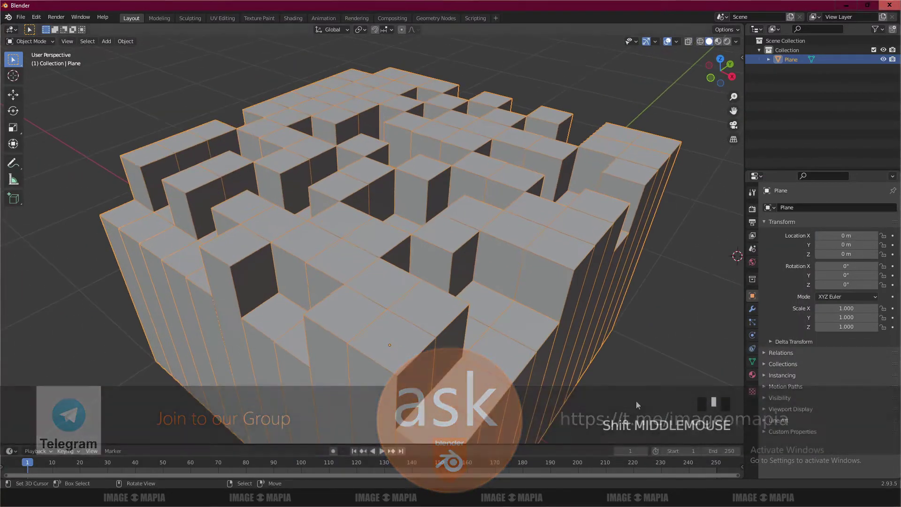
pyautogui.click(362, 165)
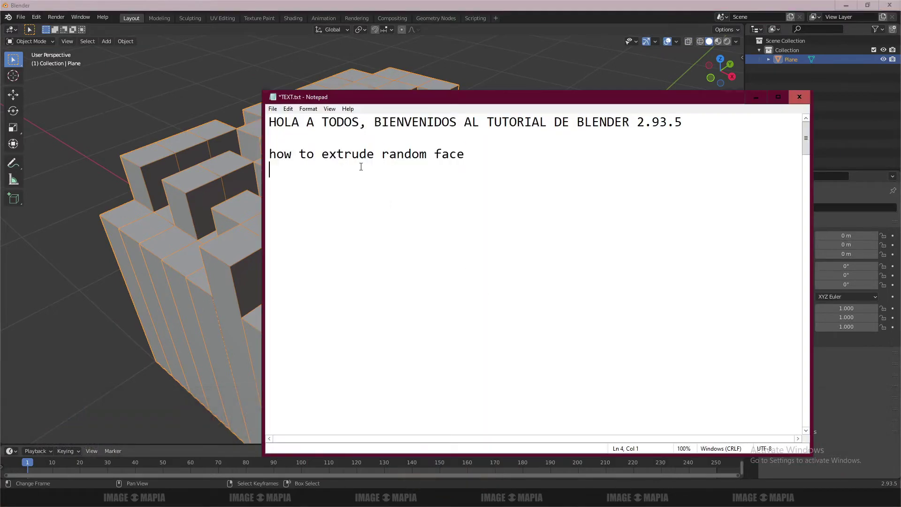
pyautogui.moveTo(380, 154); pyautogui.dragTo(438, 153)
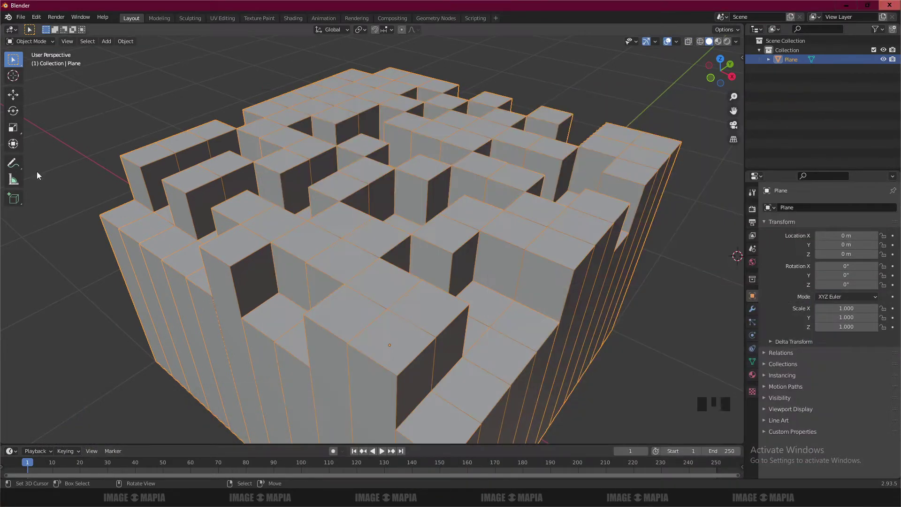
pyautogui.middleClick(194, 232)
# Step: Annotate the tops of the raised blocks with freehand strokes using the Annotate tool
pyautogui.click(14, 163)
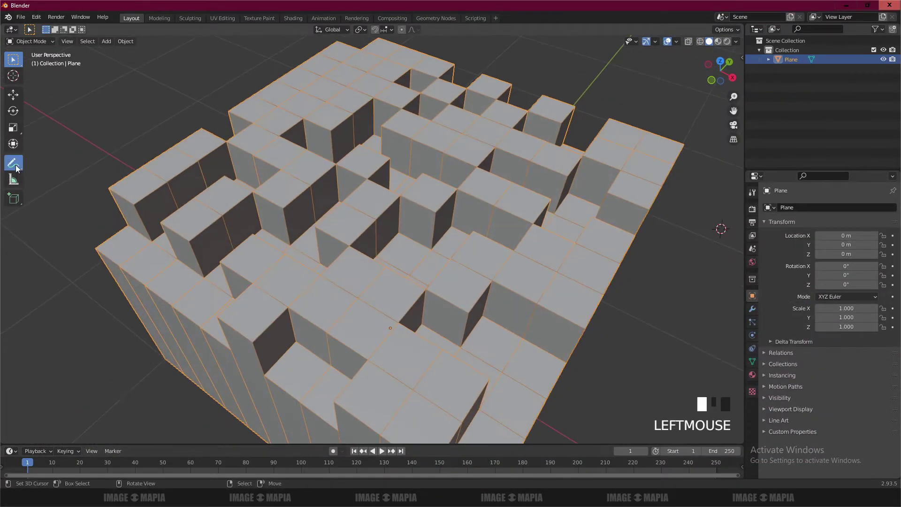
pyautogui.click(202, 213)
pyautogui.click(183, 160)
pyautogui.click(279, 126)
pyautogui.click(278, 146)
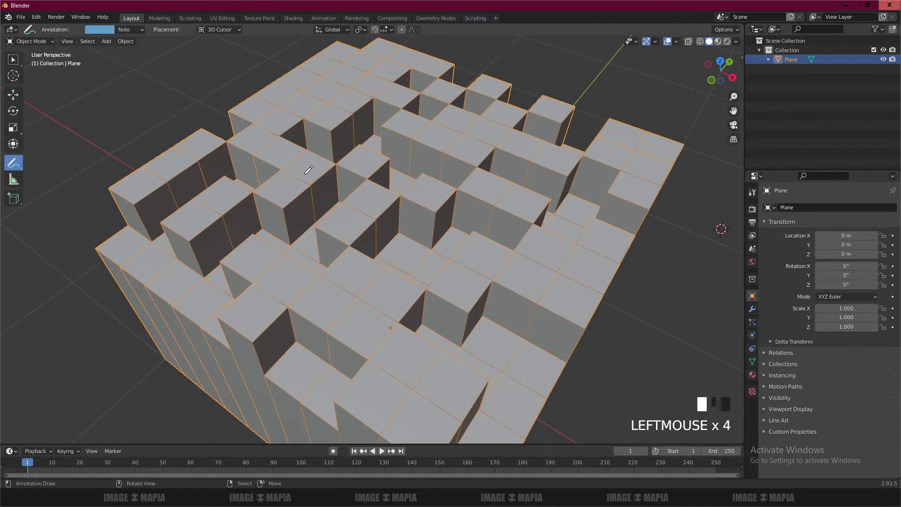
pyautogui.click(342, 200)
pyautogui.click(337, 224)
pyautogui.moveTo(246, 254); pyautogui.dragTo(259, 264)
# Step: Switch to Notepad, highlight the start of the word "random" in the note, and return to Blender
pyautogui.click(409, 498)
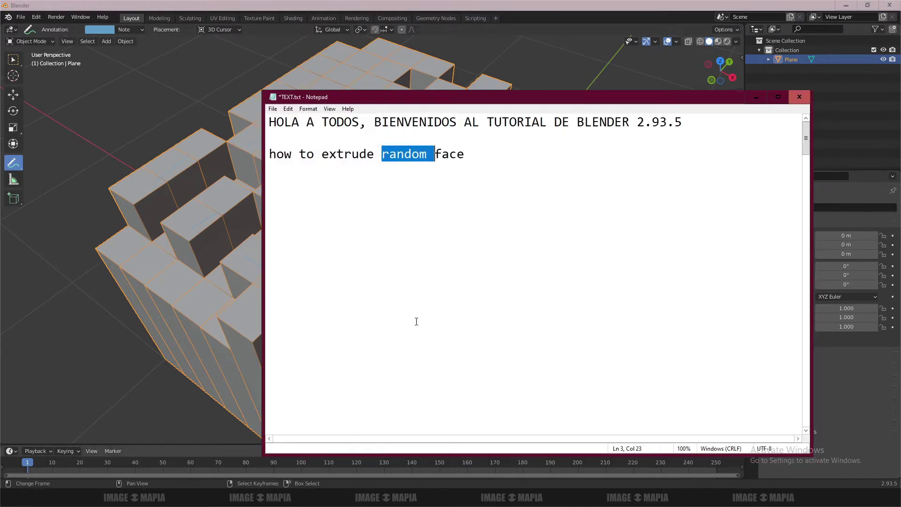
pyautogui.hotkey('ctrl', 'shift', 'Left')
pyautogui.hotkey('shift', 'Right')
pyautogui.hotkey('shift', 'Right')
pyautogui.click(756, 96)
# Step: Erase the freehand annotation strokes from the block tops
pyautogui.keyDown('ctrl'); pyautogui.click(132, 191); pyautogui.keyUp('ctrl')
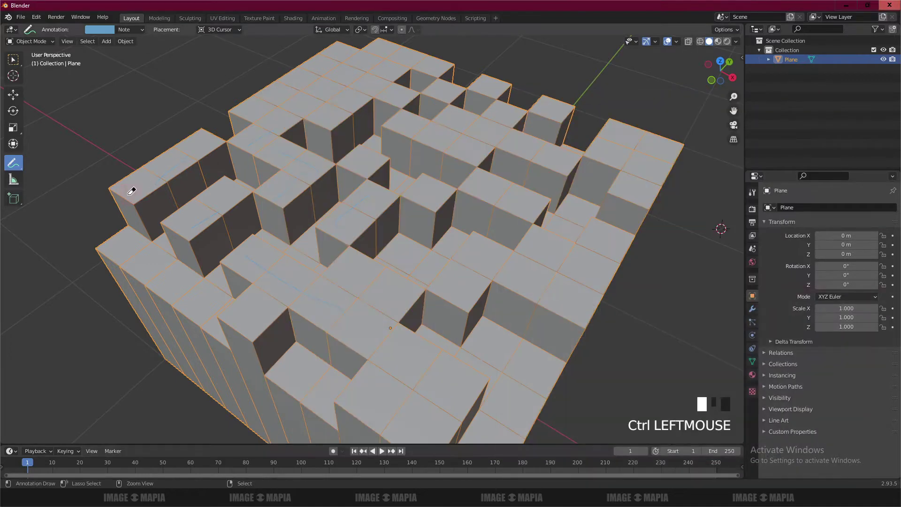
pyautogui.moveTo(131, 191)
pyautogui.mouseDown()
pyautogui.moveTo(274, 116)
pyautogui.moveTo(306, 178)
pyautogui.moveTo(295, 191)
pyautogui.mouseUp()
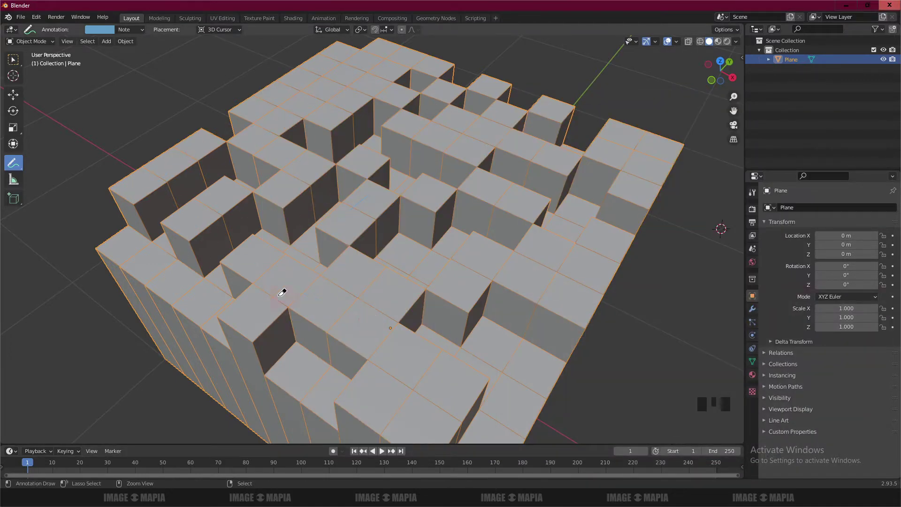
# Step: Switch to Notepad, add the line "lets start" below "how to extrude random face", and return to Blender
pyautogui.click(409, 498)
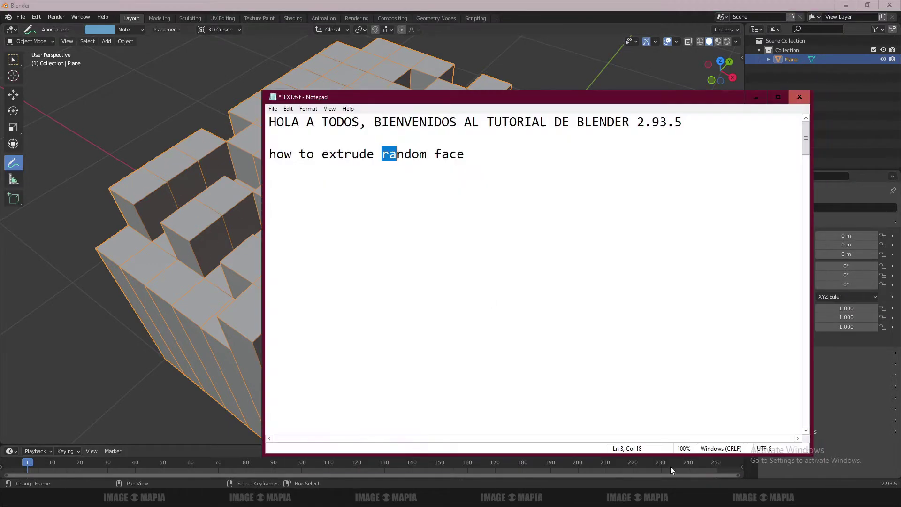
pyautogui.click(491, 156)
pyautogui.press('Return')
pyautogui.press('Return')
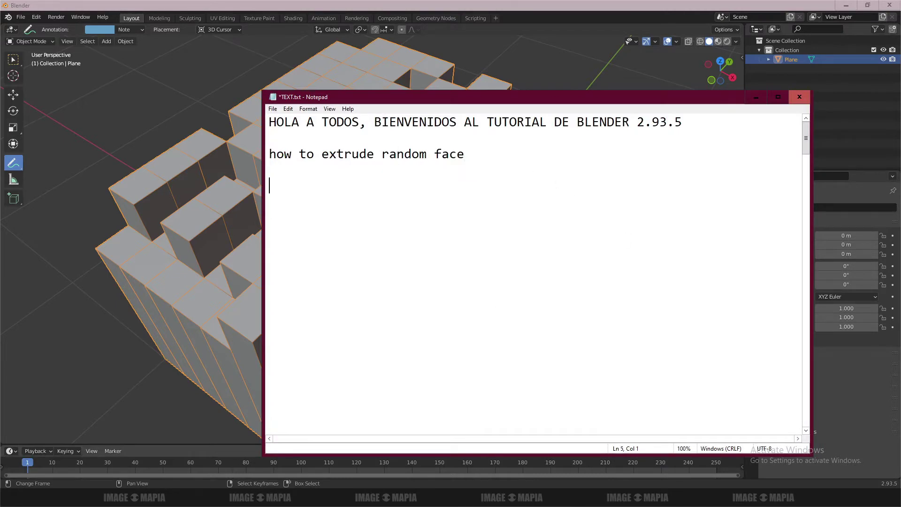
pyautogui.write('lets start')
pyautogui.click(756, 97)
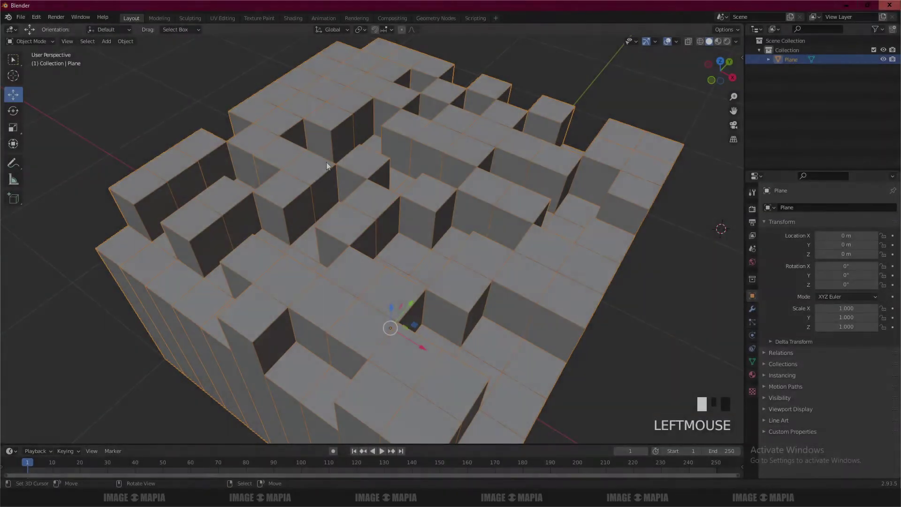
# Step: Delete the existing block model in front view and reset the 3D cursor to the world origin
pyautogui.press('KP_1')
pyautogui.press('x')
pyautogui.click(451, 192)
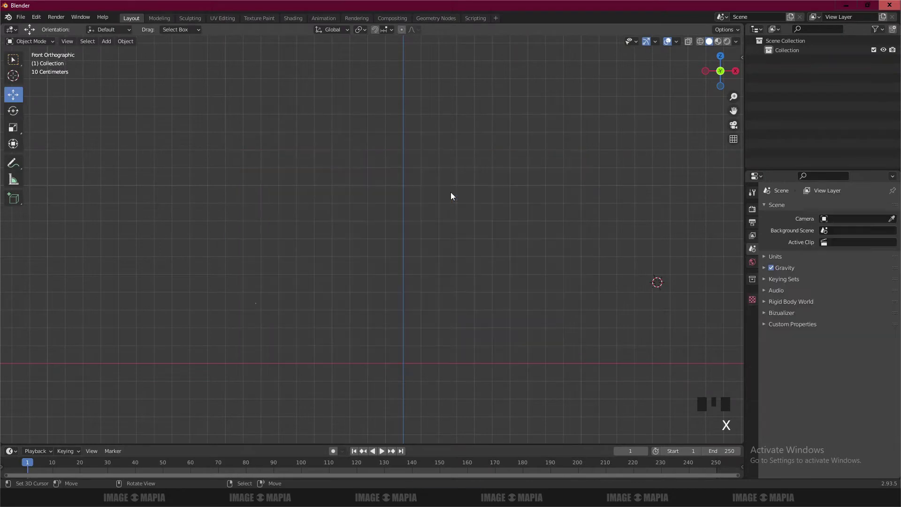
pyautogui.hotkey('shift', 's')
pyautogui.click(409, 247)
# Step: Add a 2 m mesh plane at the world origin
pyautogui.scroll(-3, 419, 221)
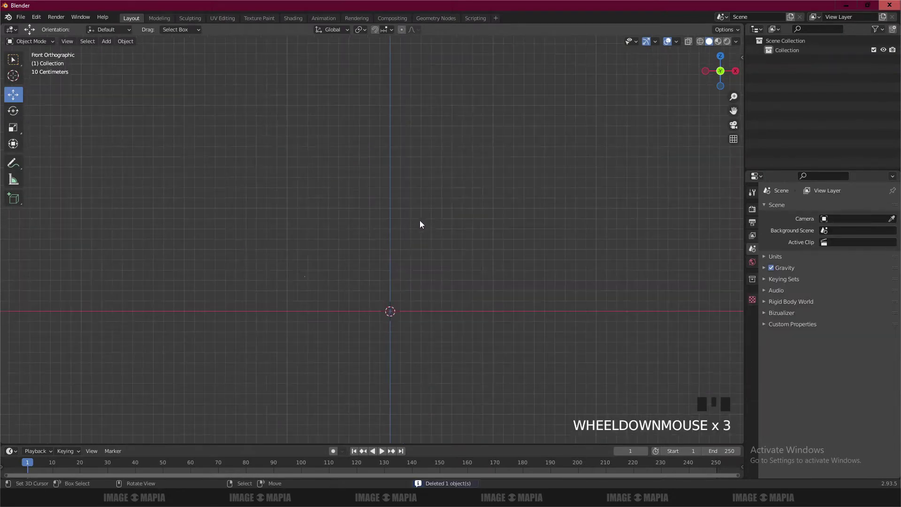
pyautogui.scroll(-5, 415, 215)
pyautogui.hotkey('shift', 'a')
pyautogui.moveTo(176, 221)
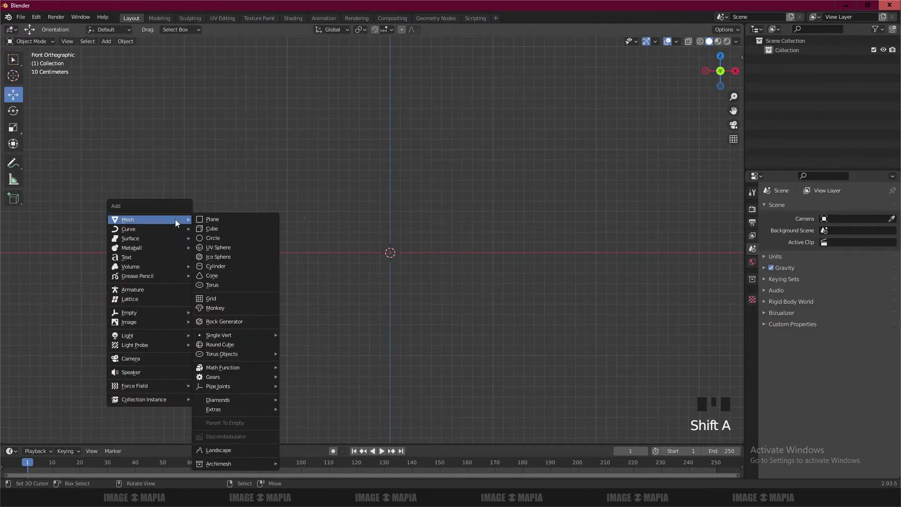
pyautogui.click(224, 217)
pyautogui.scroll(2, 383, 281)
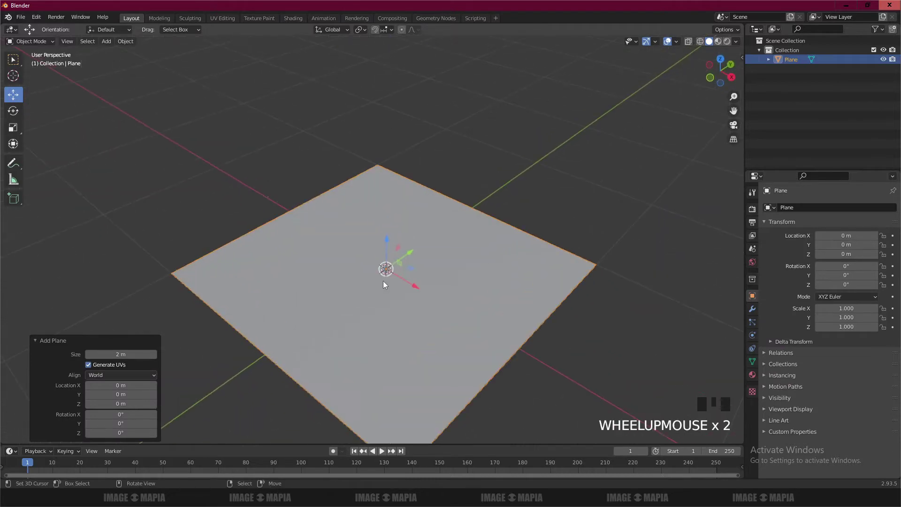
pyautogui.scroll(-1, 381, 275)
# Step: Subdivide the plane in Edit Mode with 10 cuts
pyautogui.click(38, 41)
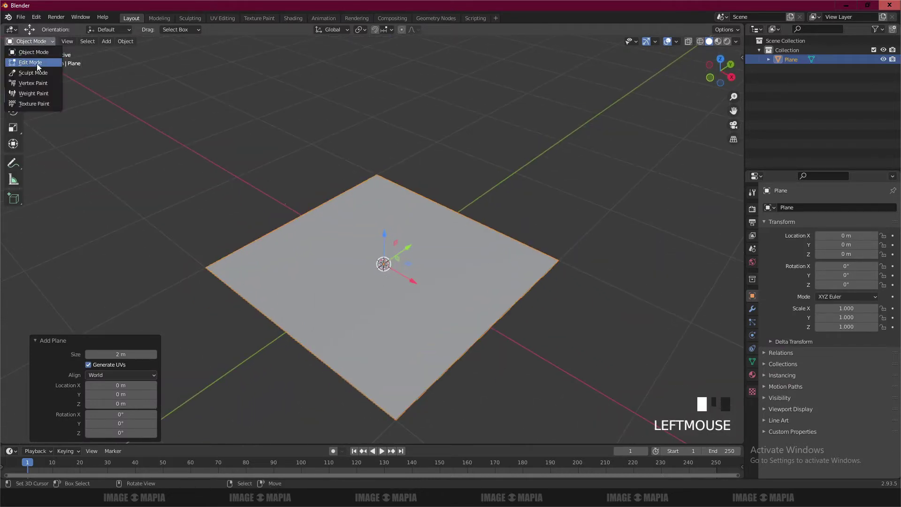
pyautogui.click(37, 64)
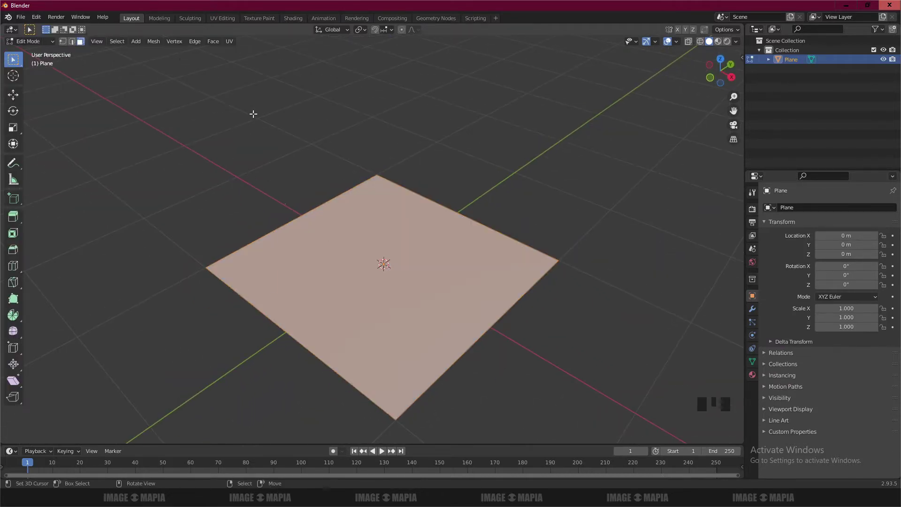
pyautogui.press('w')
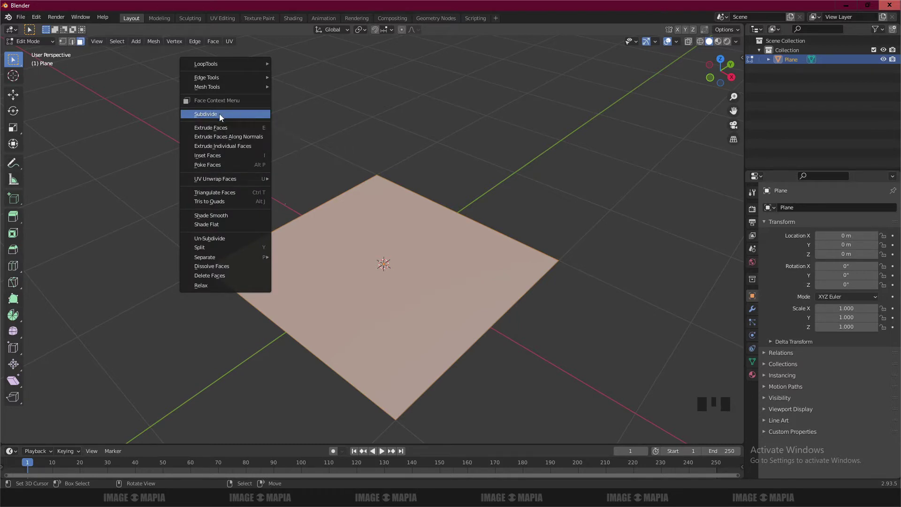
pyautogui.click(224, 116)
pyautogui.click(133, 372)
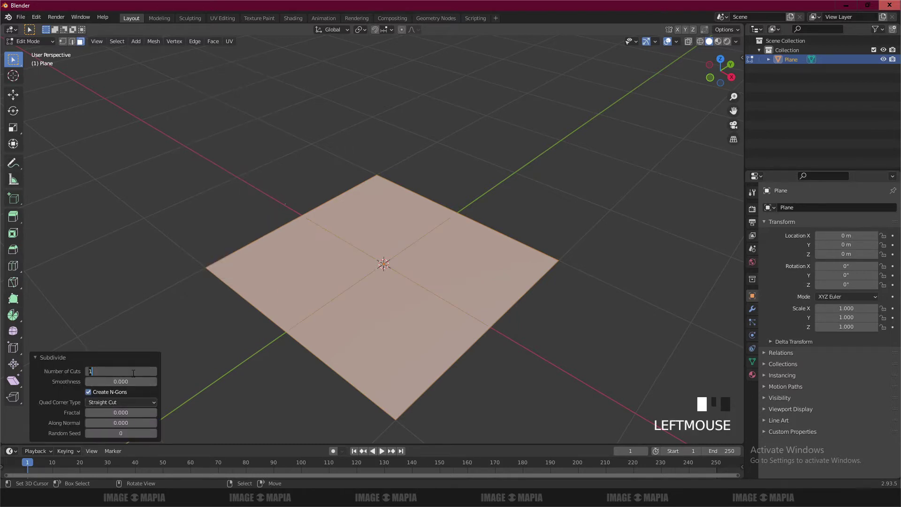
pyautogui.write('10')
pyautogui.press('Return')
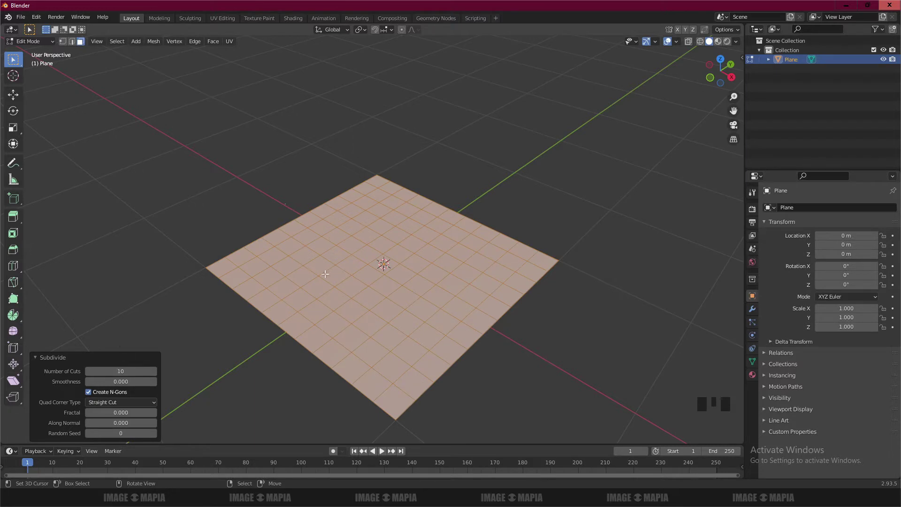
# Step: Examine the subdivided plane's wireframe grid in Object Mode and return to Edit Mode
pyautogui.press('Tab')
pyautogui.moveTo(469, 213); pyautogui.dragTo(689, 125)
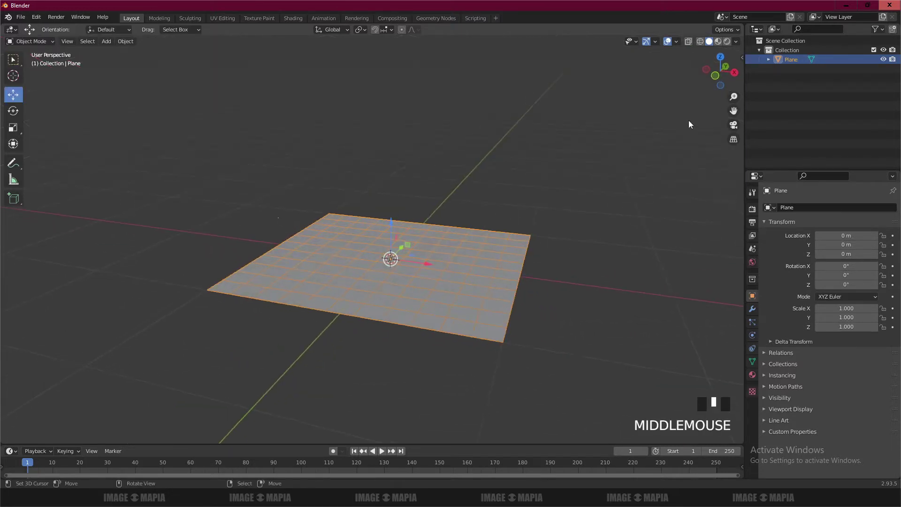
pyautogui.click(677, 42)
pyautogui.click(618, 202)
pyautogui.click(618, 201)
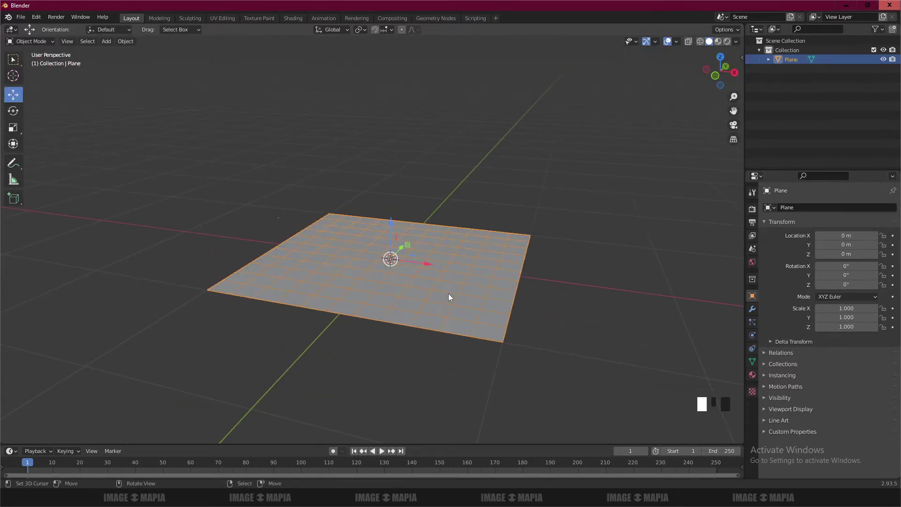
pyautogui.moveTo(449, 294); pyautogui.dragTo(427, 316)
pyautogui.scroll(3, 405, 294)
pyautogui.scroll(-3, 406, 294)
pyautogui.press('Tab')
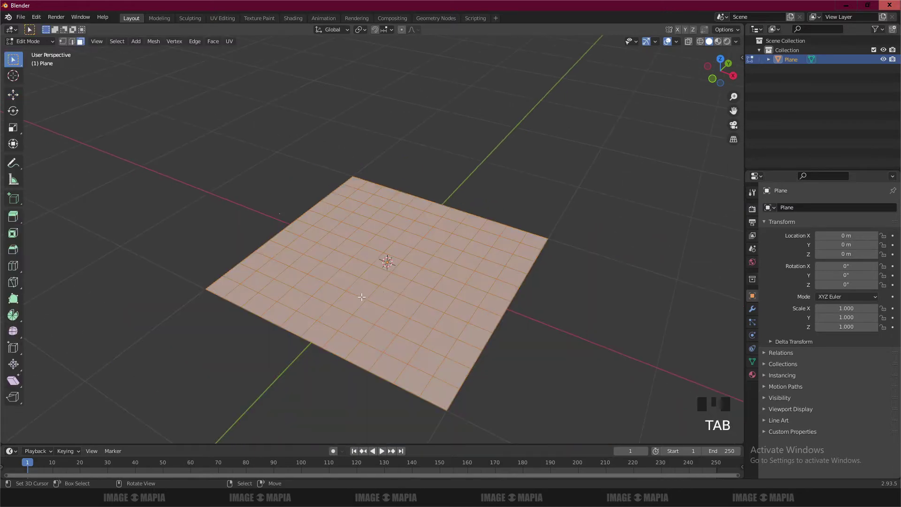
pyautogui.moveTo(357, 292); pyautogui.dragTo(338, 266)
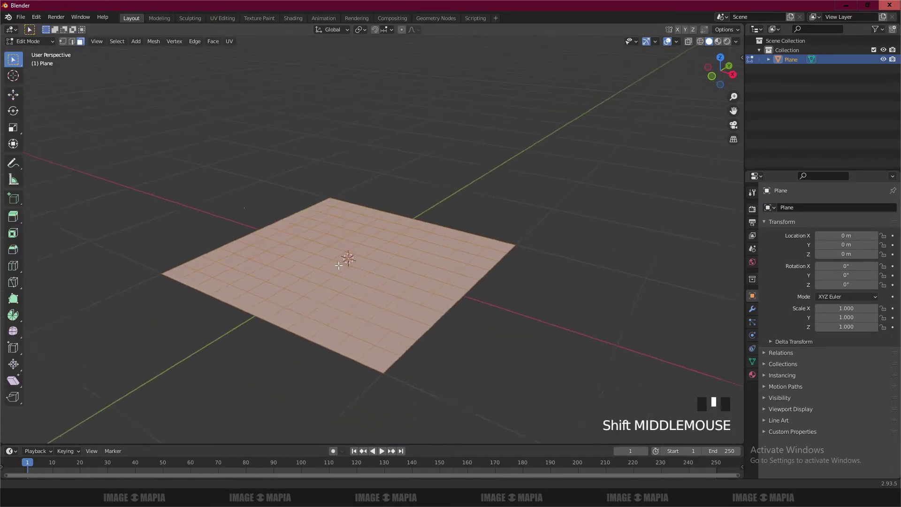
pyautogui.scroll(2, 338, 266)
pyautogui.scroll(-2, 338, 266)
# Step: Switch to Notepad, add the line "ctrl+f to extrude face indivisual>" under "lets start", and return to Blender
pyautogui.hotkey('alt', 'Tab')
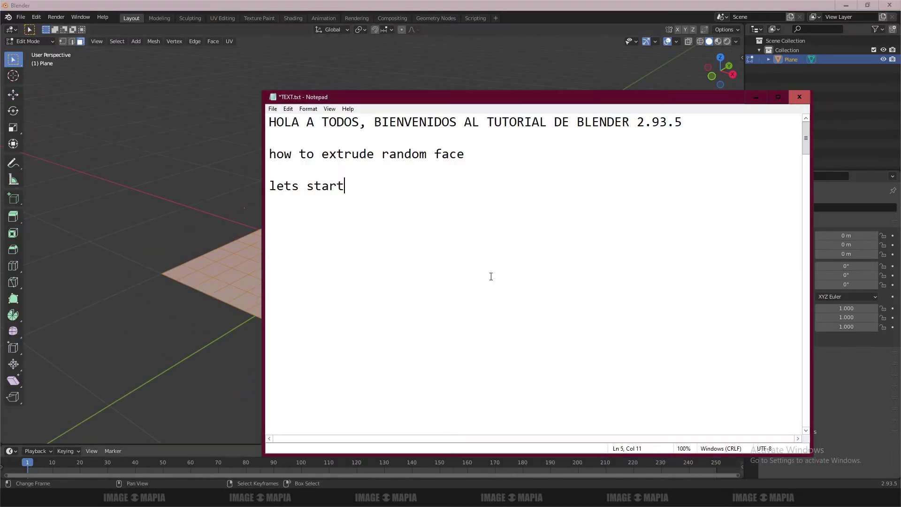
pyautogui.write('ctrl+f to extrude face in')
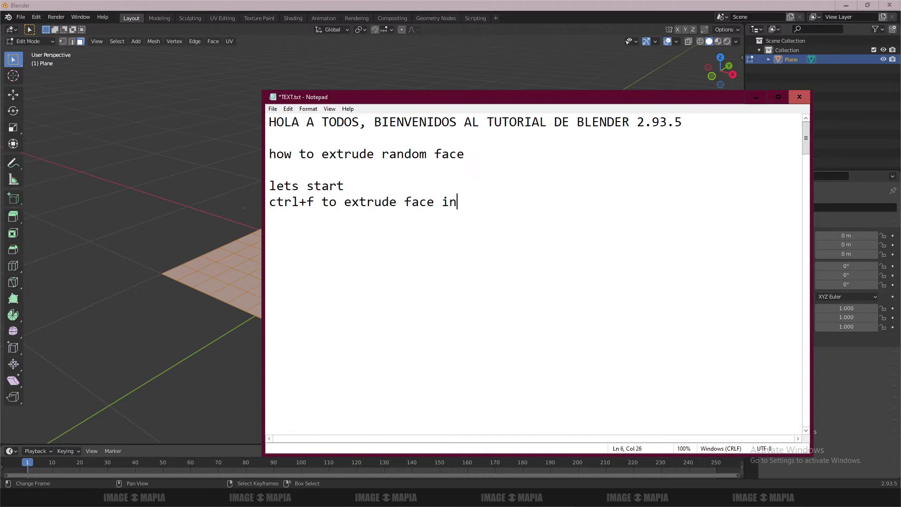
pyautogui.write('divisual>')
pyautogui.click(756, 97)
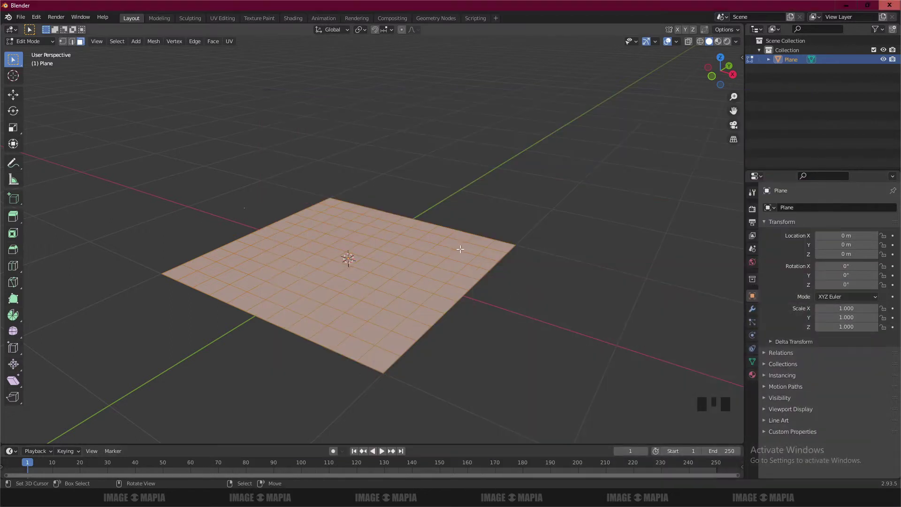
# Step: Extrude all the plane's faces individually upward by about 0.865 m
pyautogui.hotkey('ctrl', 'f')
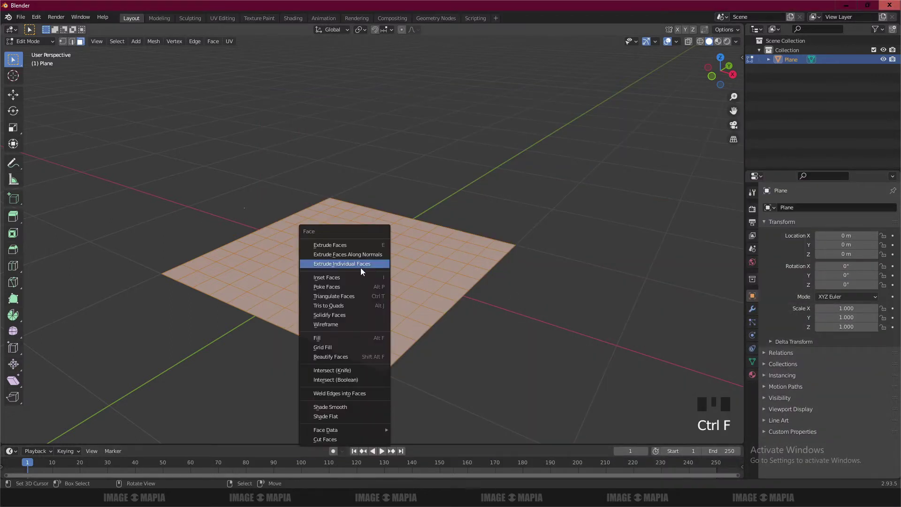
pyautogui.click(361, 267)
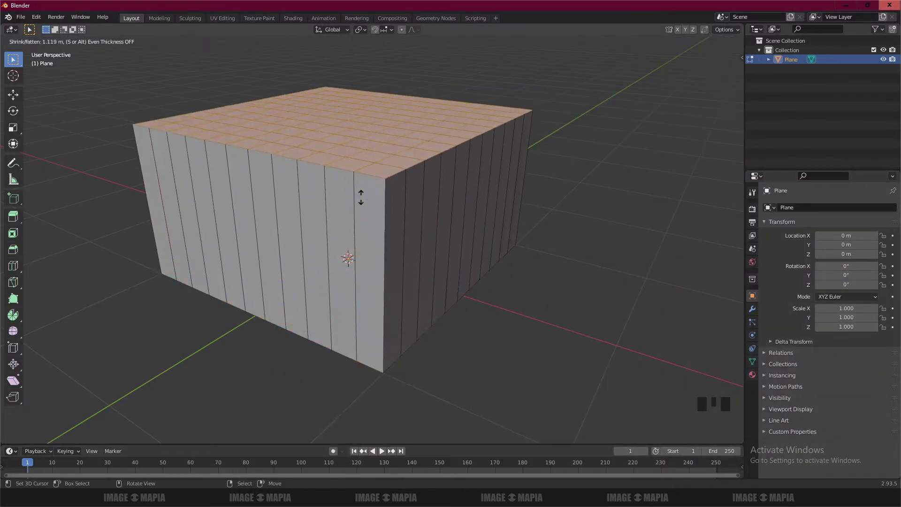
pyautogui.click(352, 213)
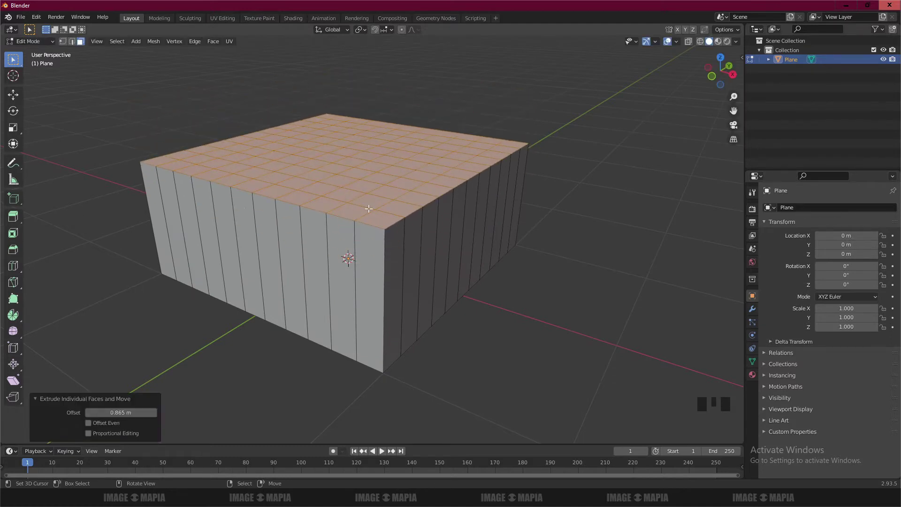
# Step: Hide the unselected side faces so that only the selected top grid of faces is displayed
pyautogui.moveTo(369, 207); pyautogui.dragTo(368, 261)
pyautogui.hotkey('alt', 'a')
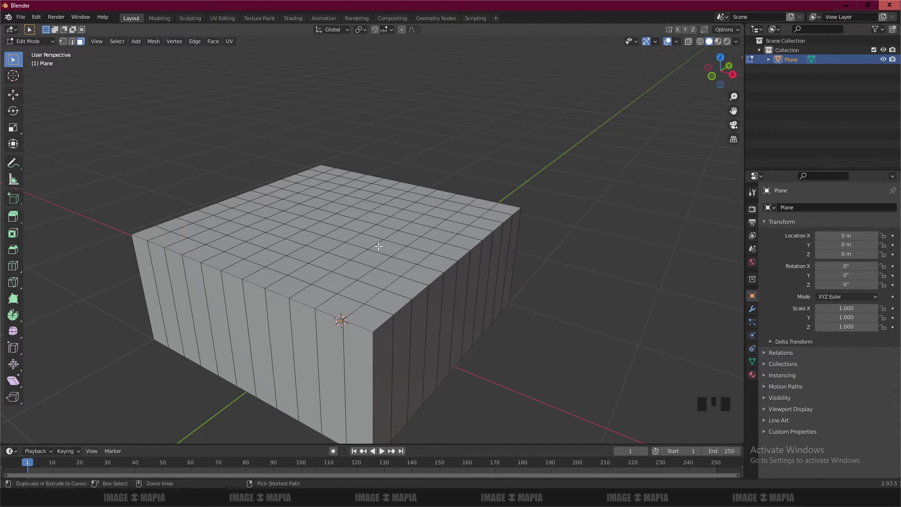
pyautogui.hotkey('ctrl', 'z')
pyautogui.hotkey('alt', 'h')
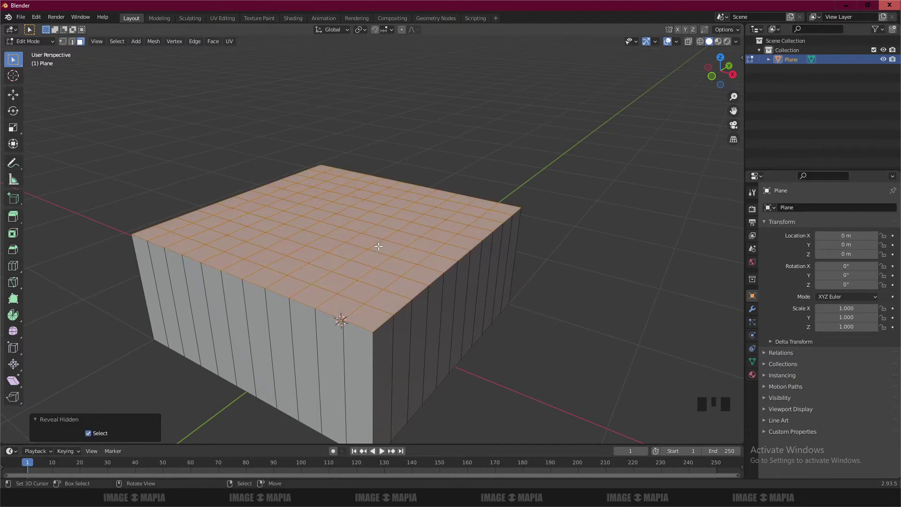
pyautogui.hotkey('shift', 'h')
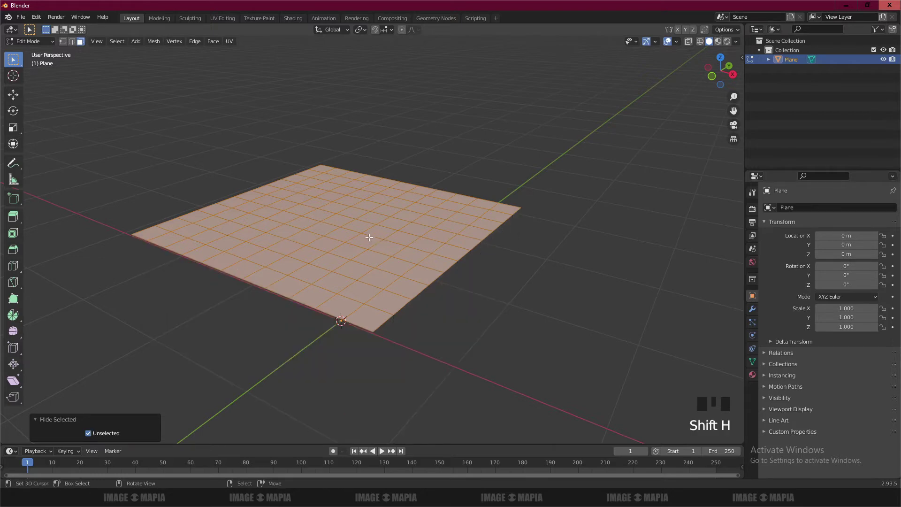
# Step: Switch to Notepad, append "hide the unselected area" to the "ctrl+f to extrude face indivisual>" line, and return to Blender
pyautogui.hotkey('alt', 'Tab')
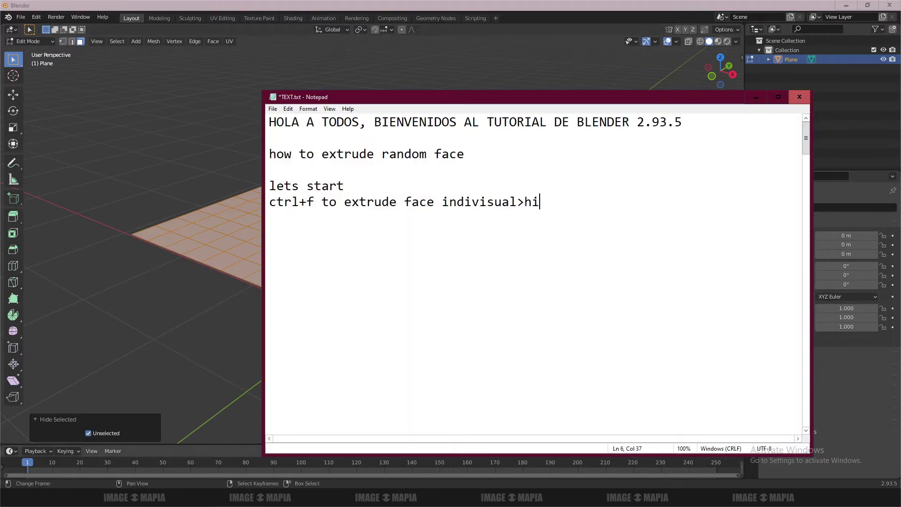
pyautogui.write('the unselect')
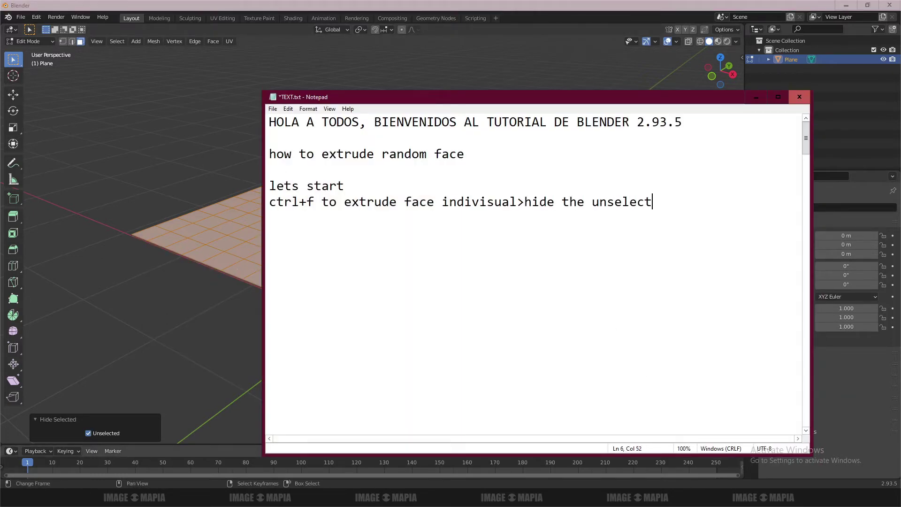
pyautogui.write('ed area')
pyautogui.hotkey('alt', 'Tab')
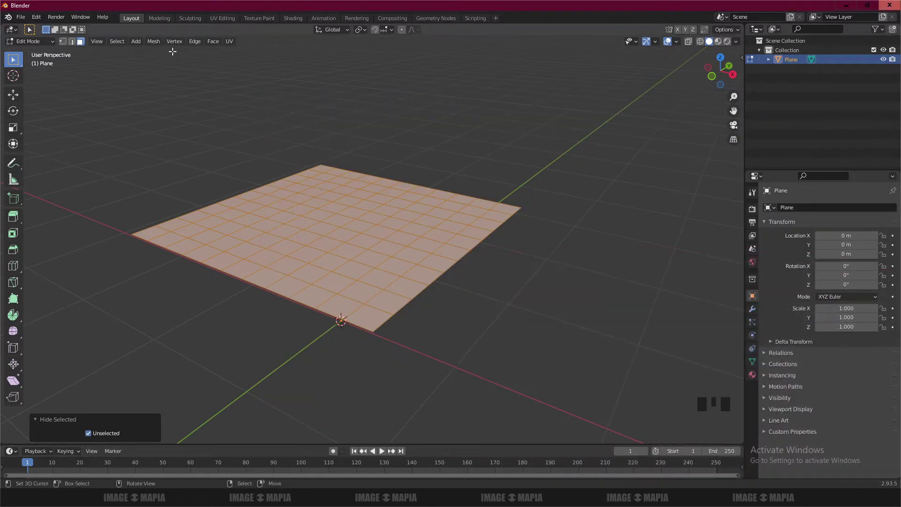
# Step: Deselect all faces of the grid and add the line "deselect faces>" to the Notepad note
pyautogui.click(117, 42)
pyautogui.press('a')
pyautogui.hotkey('alt', 'Tab')
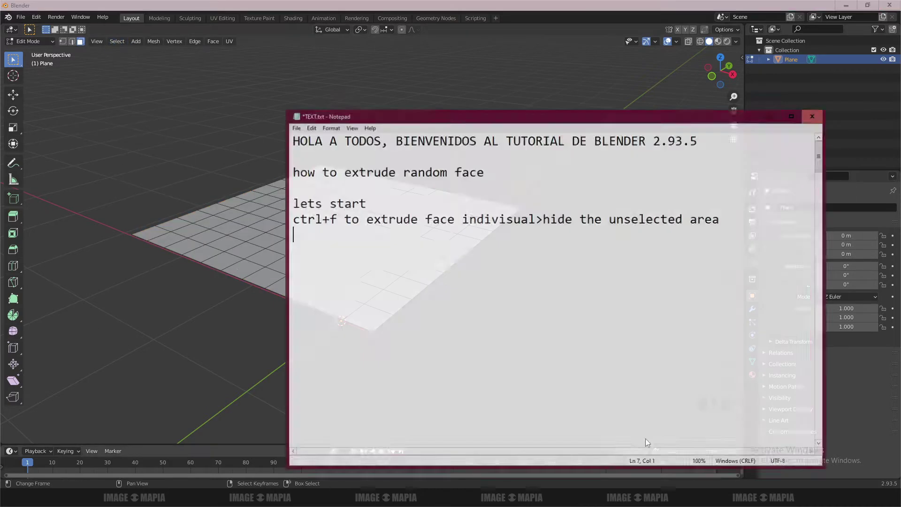
pyautogui.write('deselect ')
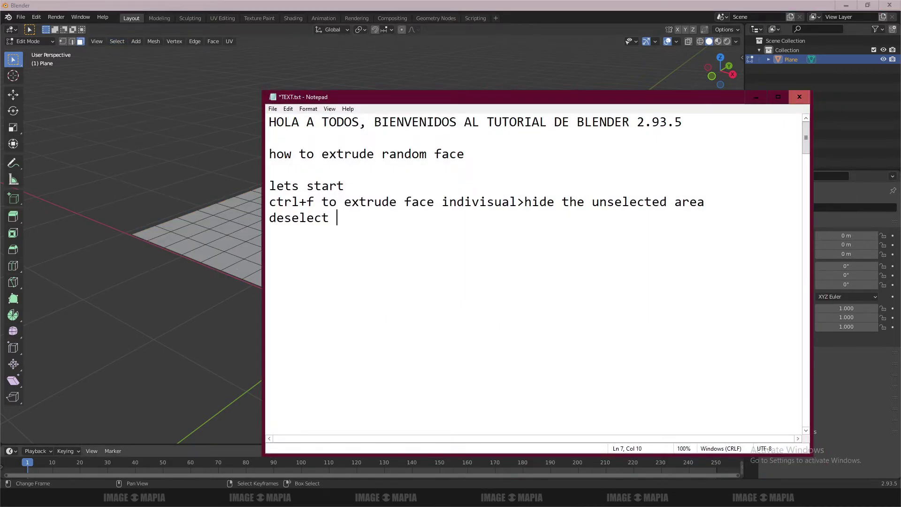
pyautogui.write('faces>')
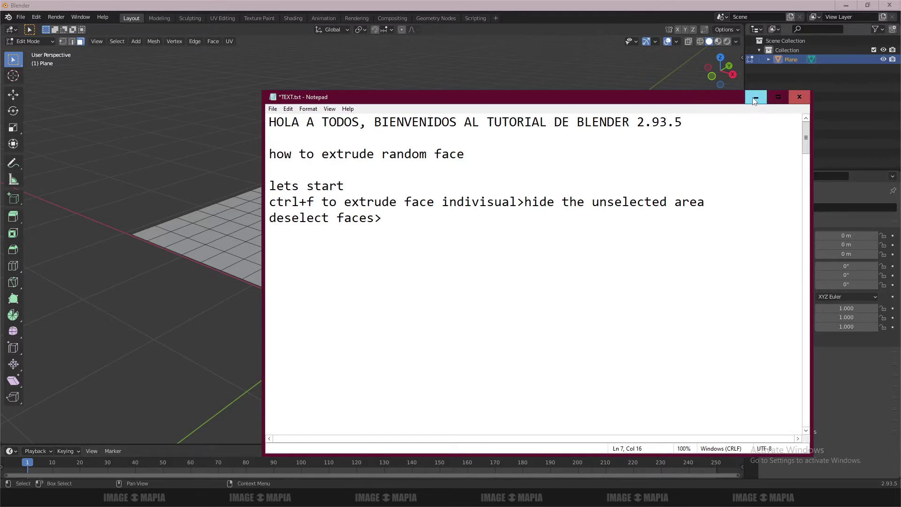
pyautogui.click(756, 97)
# Step: Select random faces of the grid with a ratio of 0.429 and a random seed of 11
pyautogui.click(117, 41)
pyautogui.click(145, 108)
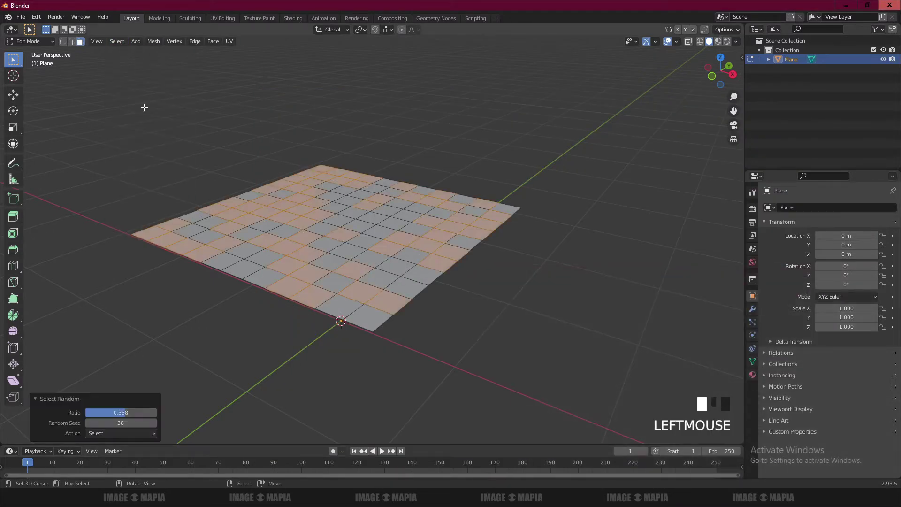
pyautogui.moveTo(101, 427); pyautogui.dragTo(120, 407)
pyautogui.click(111, 425)
pyautogui.write('1')
pyautogui.press('Return')
pyautogui.click(153, 424)
pyautogui.click(153, 424)
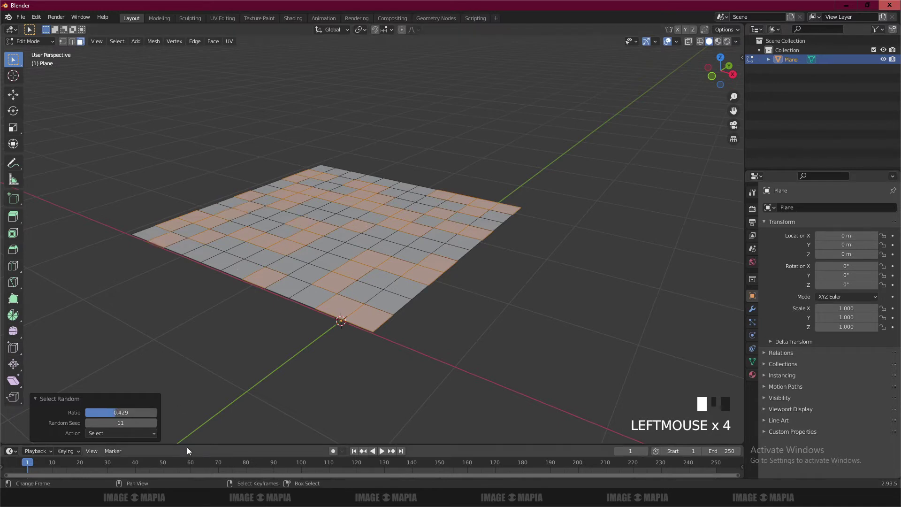
pyautogui.click(151, 434)
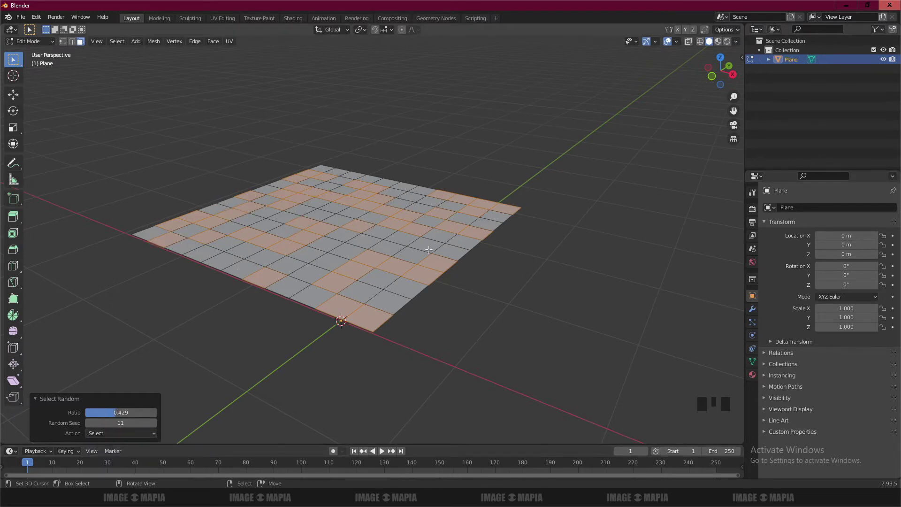
# Step: Move the randomly selected faces up along the Z axis by about 0.411 m
pyautogui.press('g')
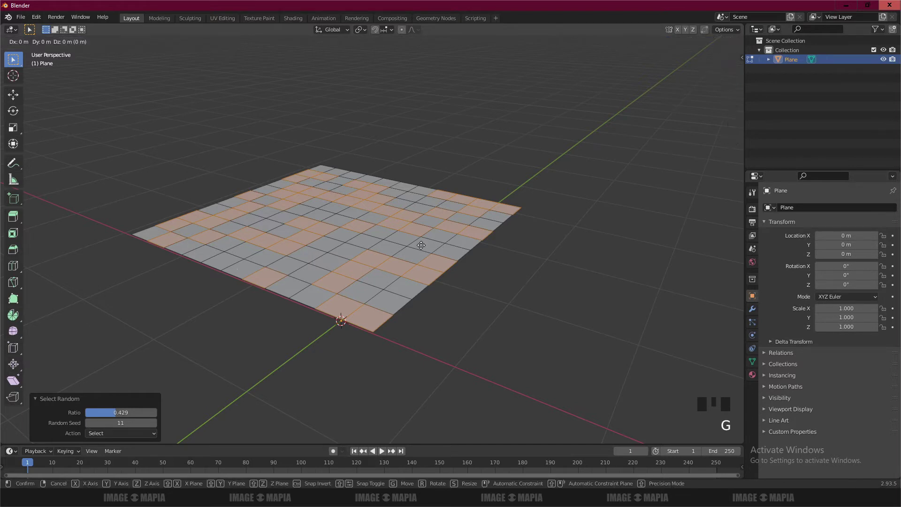
pyautogui.press('z')
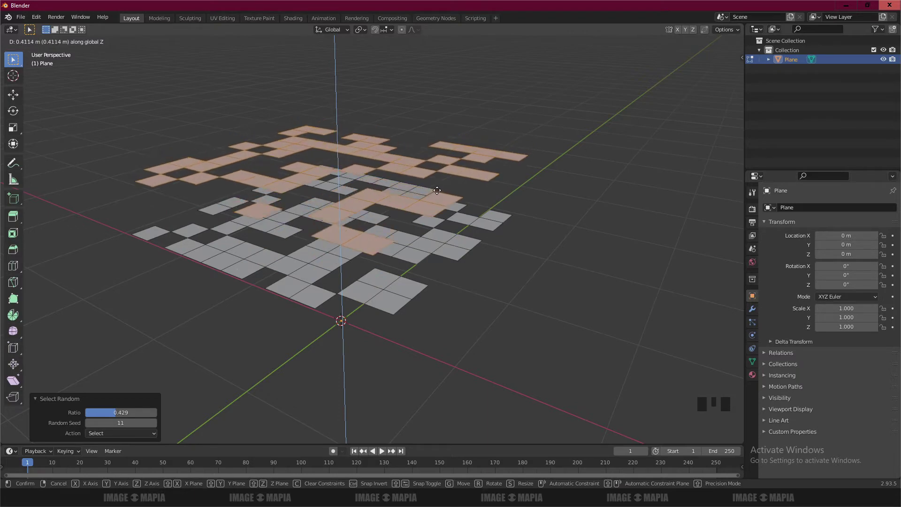
pyautogui.click(436, 194)
# Step: Switch to Notepad, append "move the faces in Z sxis" after "deselect faces>", and return to Blender
pyautogui.hotkey('alt', 'Tab')
pyautogui.write('ove the faces')
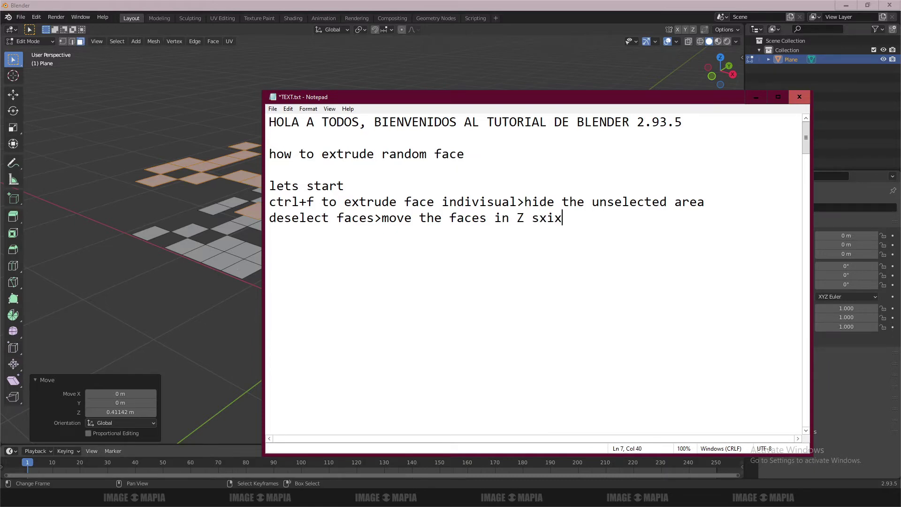
pyautogui.click(757, 99)
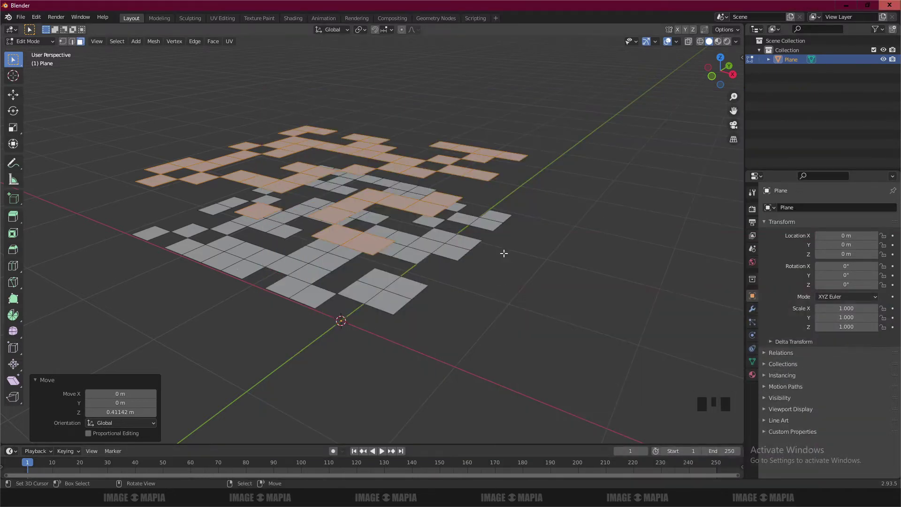
# Step: Reveal the hidden side faces of the mesh and append "unhide all" to the last line of the Notepad note
pyautogui.scroll(-1, 504, 254)
pyautogui.hotkey('alt', 'h')
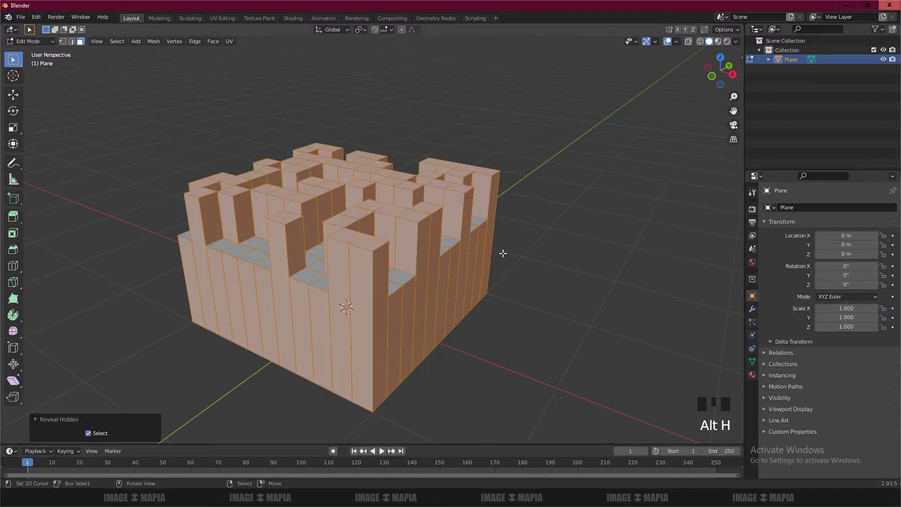
pyautogui.hotkey('alt', 'Tab')
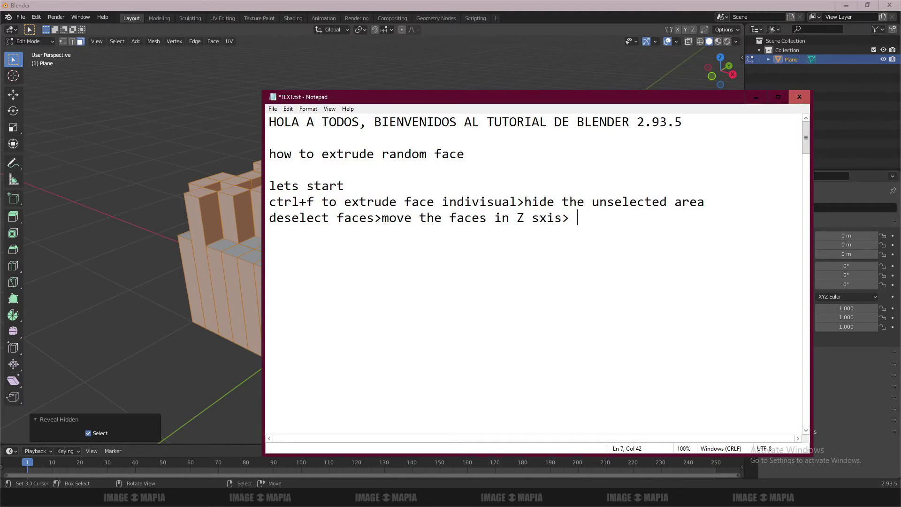
pyautogui.write('unhite')
pyautogui.press('BackSpace')
pyautogui.press('BackSpace')
pyautogui.press('BackSpace')
pyautogui.write('de all')
pyautogui.click(756, 96)
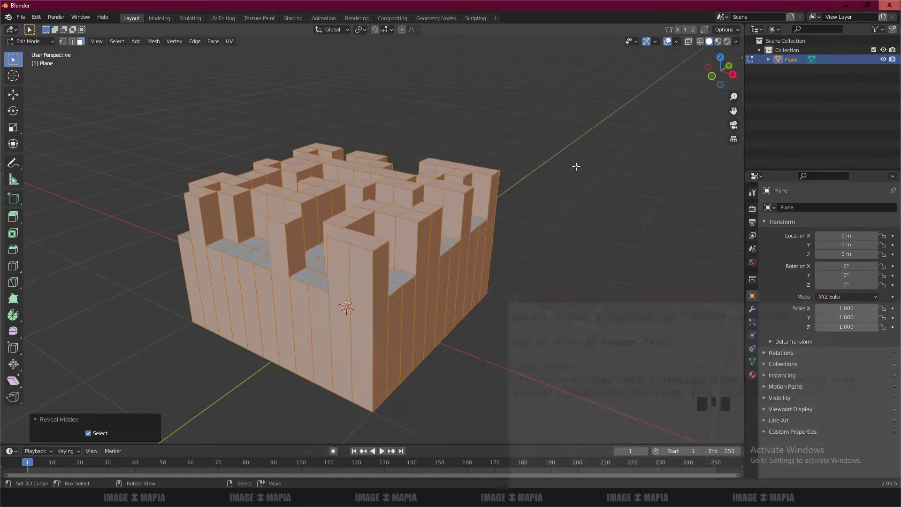
# Step: Switch the plane to Object Mode and inspect the randomly extruded block from several angles
pyautogui.scroll(3, 422, 187)
pyautogui.scroll(-2, 423, 188)
pyautogui.click(30, 41)
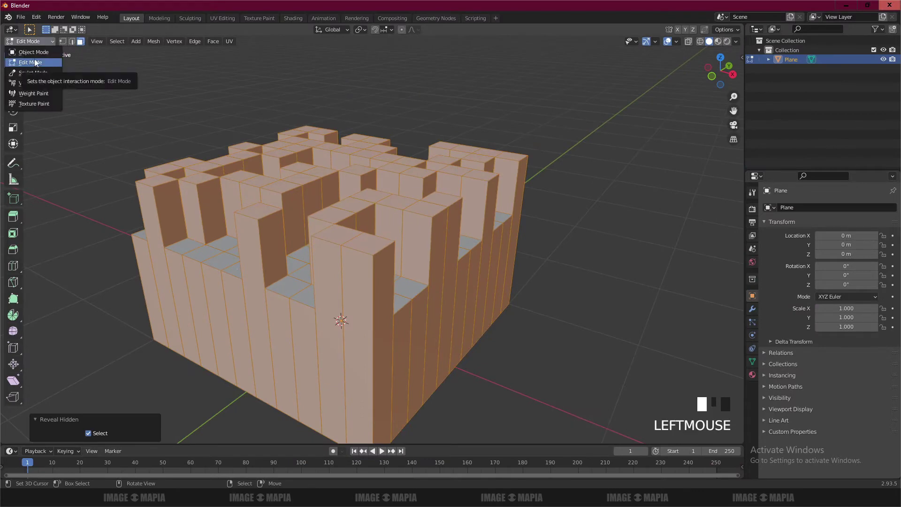
pyautogui.click(34, 52)
pyautogui.moveTo(471, 137); pyautogui.dragTo(365, 203)
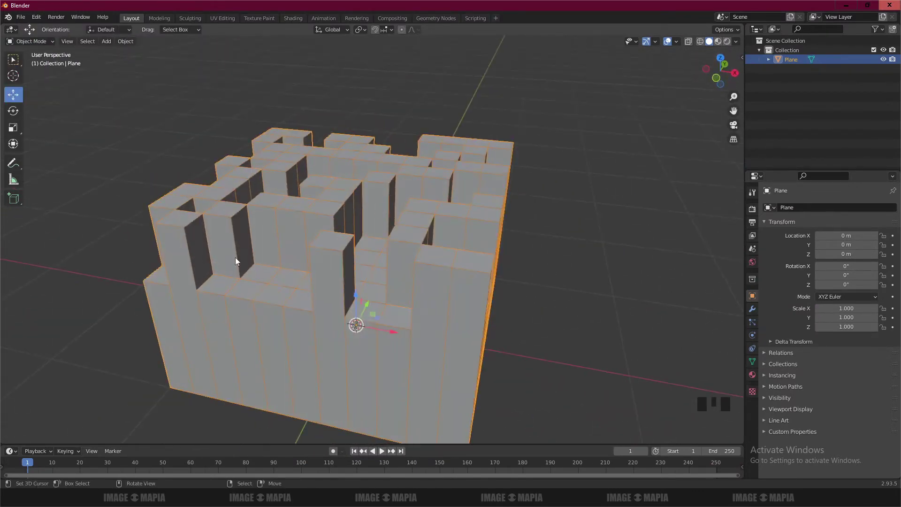
pyautogui.moveTo(236, 260); pyautogui.dragTo(334, 246)
# Step: Switch to Notepad and add the closing line "gracias por ver" below the instructions, leaving two blank lines between
pyautogui.click(329, 498)
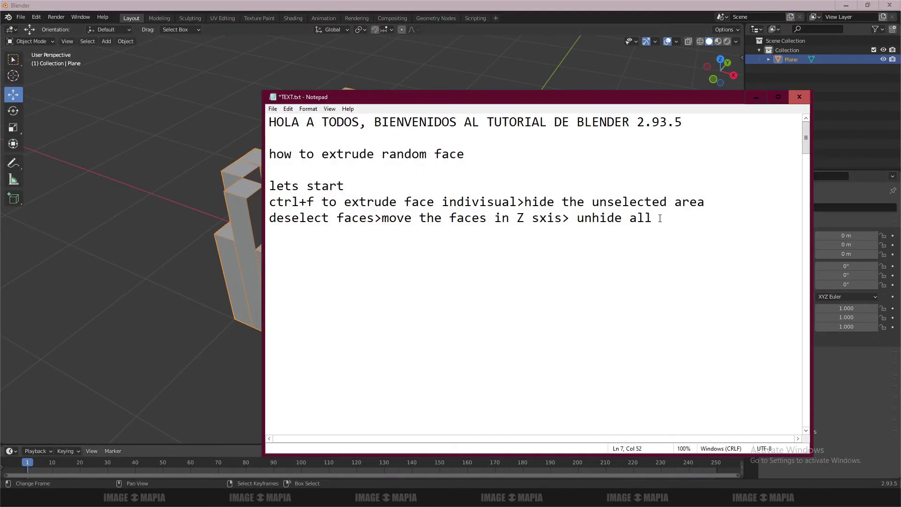
pyautogui.press('Return')
pyautogui.press('Return')
pyautogui.press('Return')
pyautogui.write('gracias por ver.')
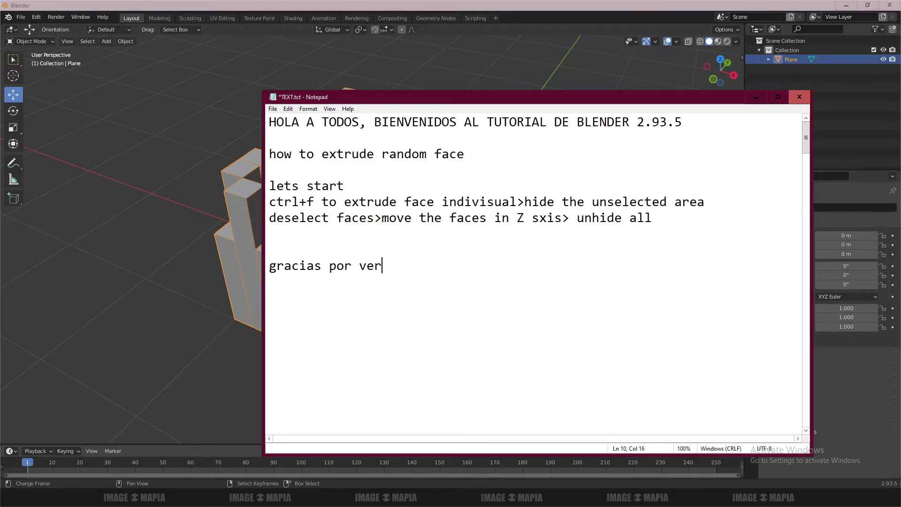
pyautogui.click(755, 97)
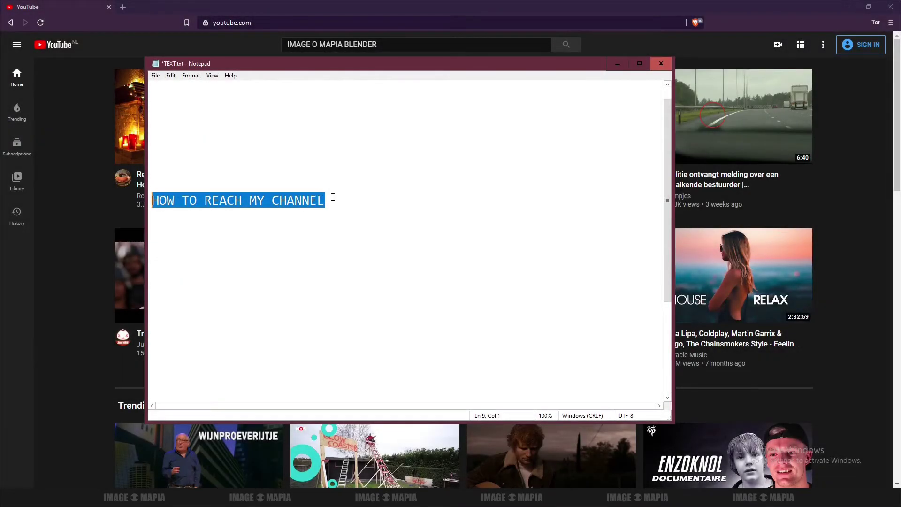
# Step: Append "image o mapia blender tutorial" after the Notepad heading "HOW TO REACH MY CHANNEL", leaving a gap between them
pyautogui.click(335, 199)
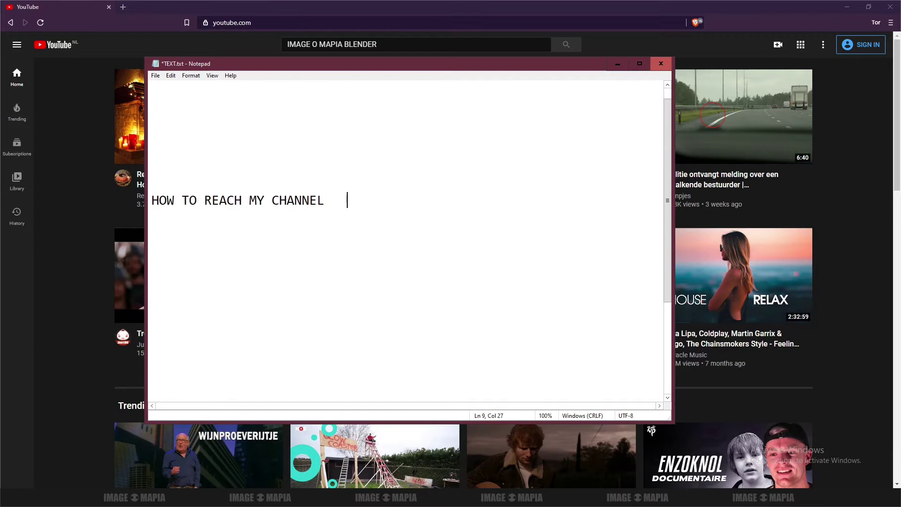
pyautogui.write('image o mapia')
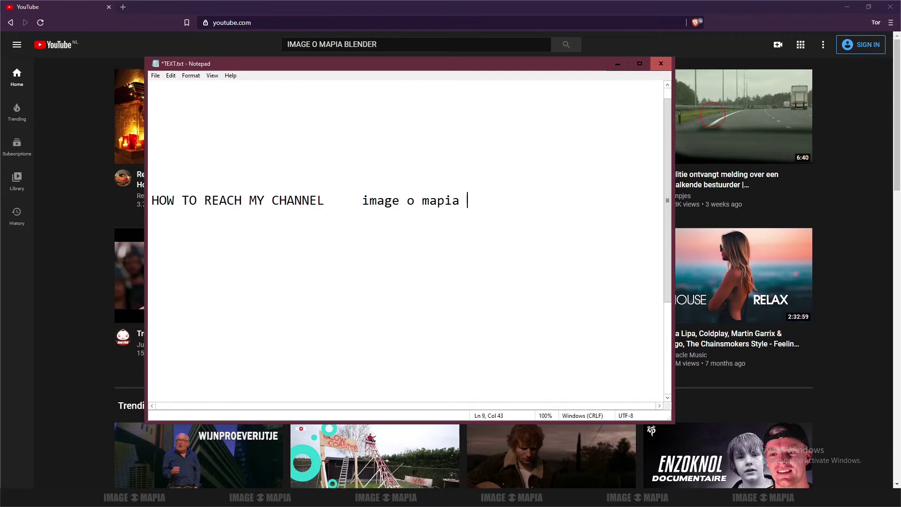
pyautogui.write('blender tutorial')
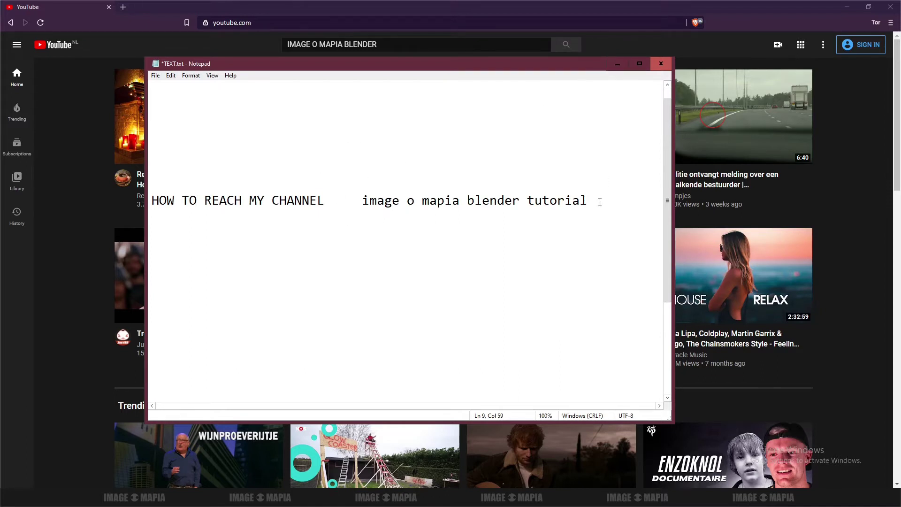
# Step: Add the line "OPNE YOUTUBE.COM> TYPE" below the channel heading, with one blank line between
pyautogui.press('Return')
pyautogui.press('Return')
pyautogui.press('BackSpace')
pyautogui.press('BackSpace')
pyautogui.write('OPNE ')
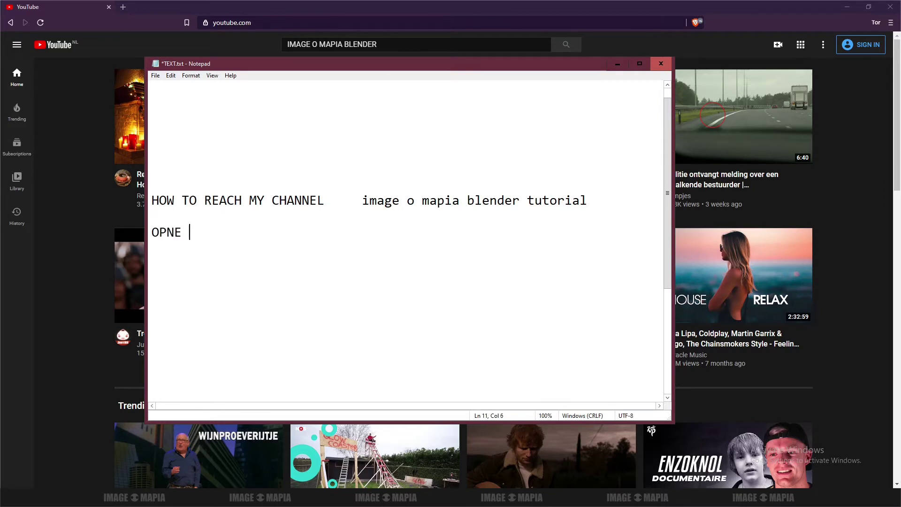
pyautogui.write('YOUTUBE.COM')
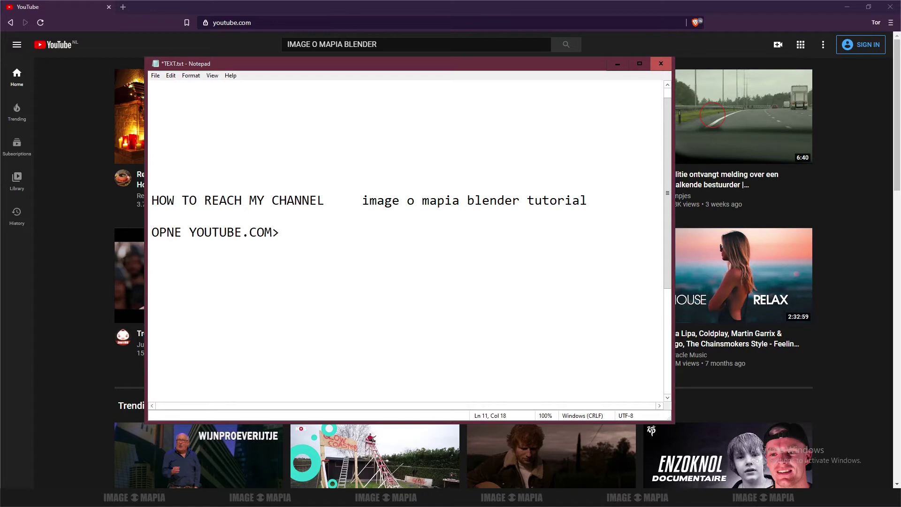
pyautogui.write('> TYPE')
# Step: Copy the phrase "image o mapia blender tutorial" from the heading line to the end of the "OPNE YOUTUBE.COM> TYPE" line
pyautogui.moveTo(366, 207); pyautogui.dragTo(588, 197)
pyautogui.hotkey('ctrl', 'c')
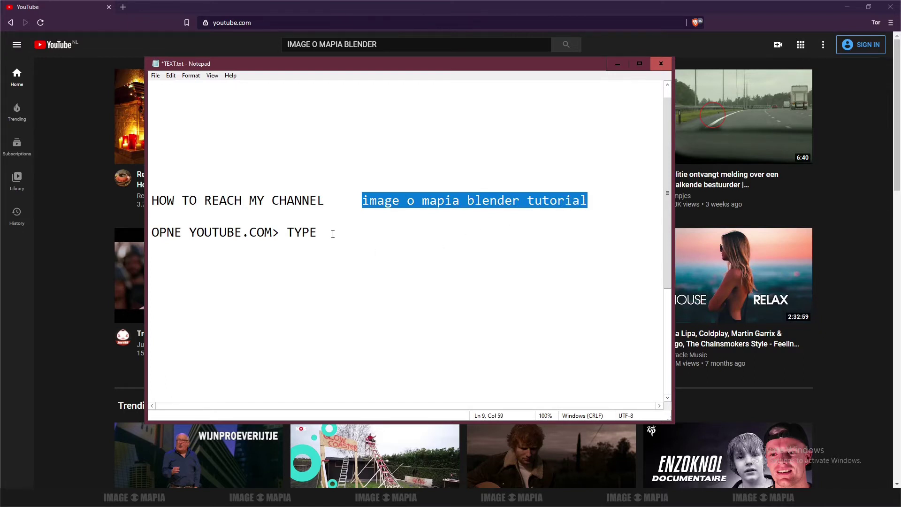
pyautogui.click(333, 234)
pyautogui.hotkey('ctrl', 'v')
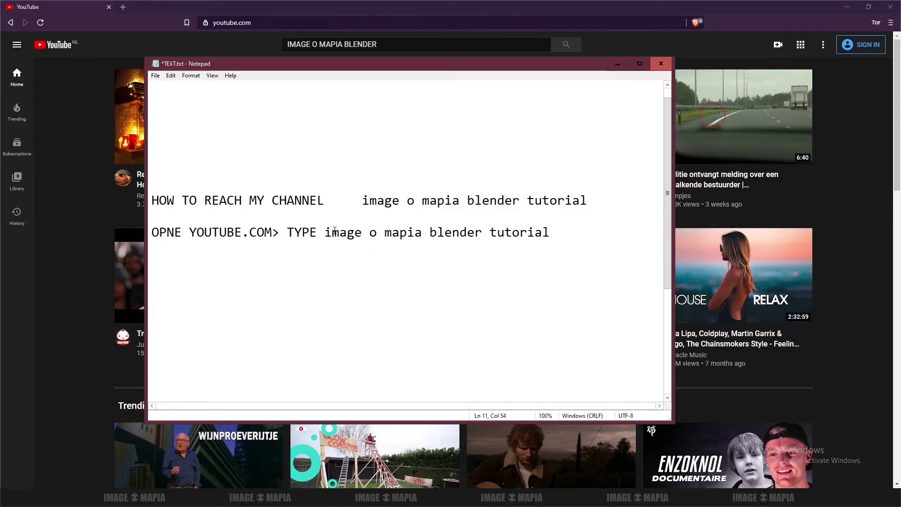
# Step: Complete the instruction with "ON SEARCH BAR> HIT ENTER", breaking the line before "BAR"
pyautogui.write('ON SEARCH')
pyautogui.press('Return')
pyautogui.write('BAR')
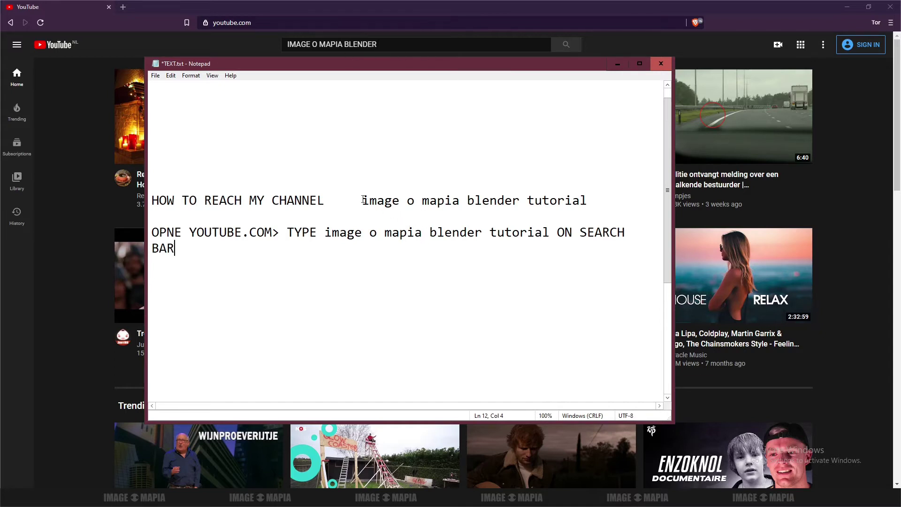
pyautogui.moveTo(363, 200); pyautogui.dragTo(518, 202)
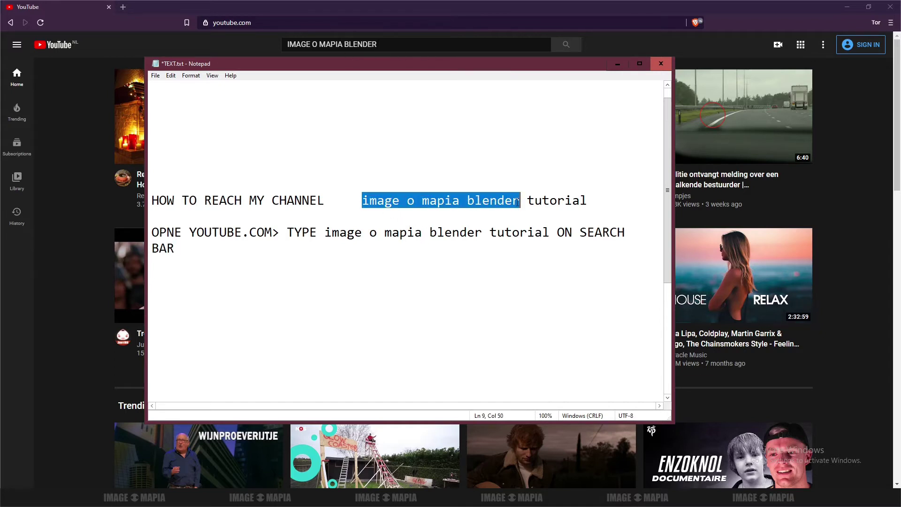
pyautogui.click(186, 251)
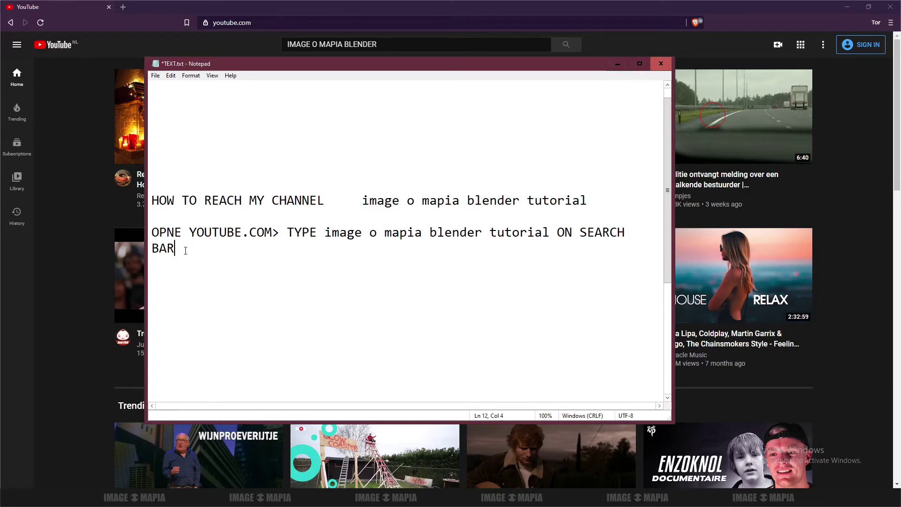
pyautogui.write('> HIT ENTER')
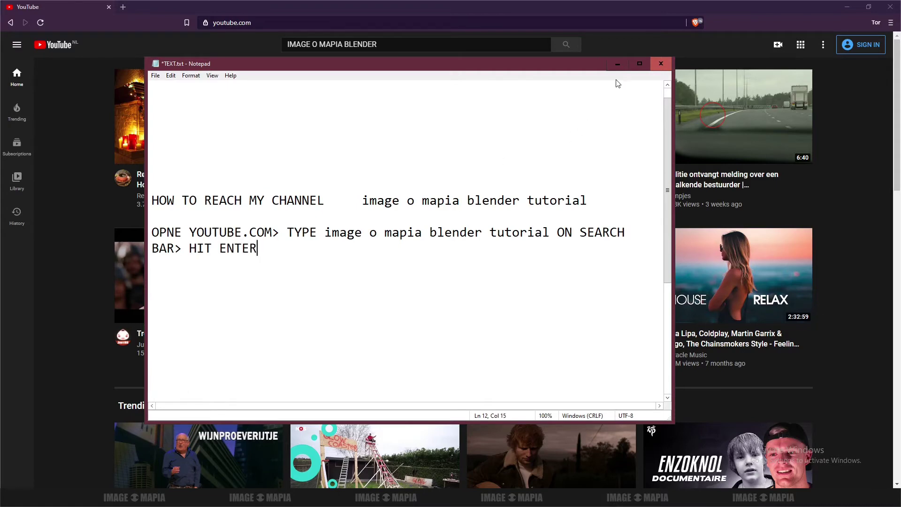
# Step: Switch to the browser, search YouTube for "IMAGE O MAPIA BLENDER", and look through the results
pyautogui.click(617, 63)
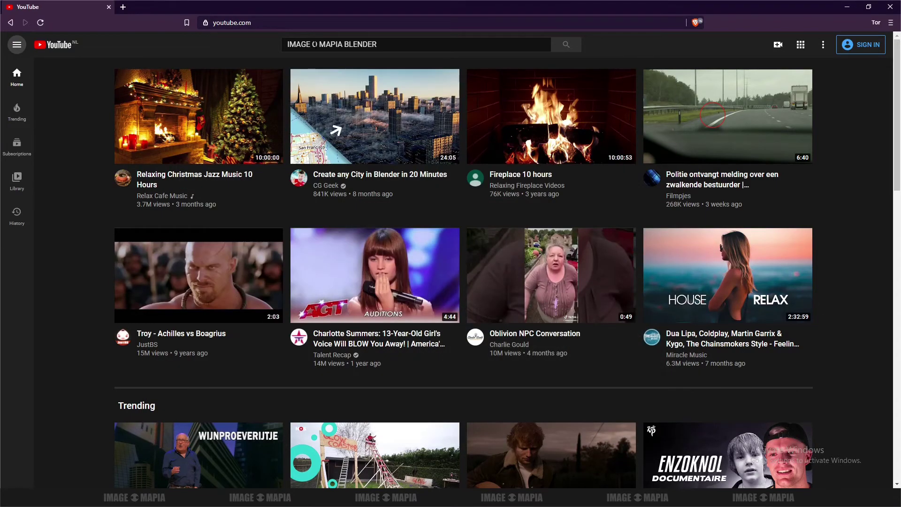
pyautogui.click(566, 46)
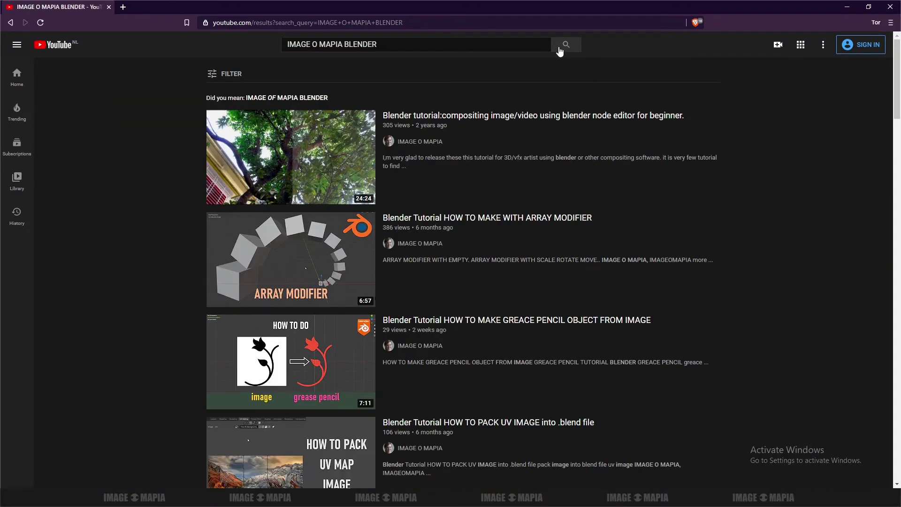
pyautogui.scroll(-2, 425, 234)
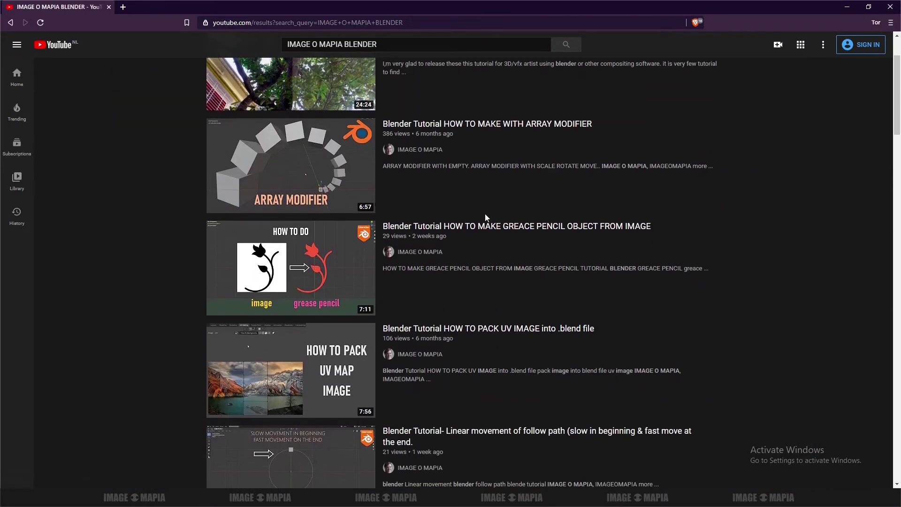
# Step: Look through the IMAGE O MAPIA video results down to the "People also watched" section
pyautogui.scroll(2, 485, 213)
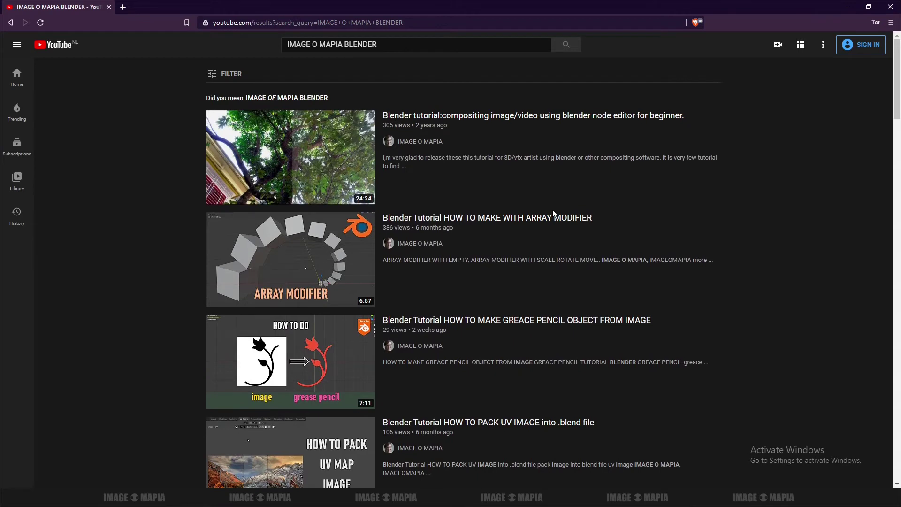
pyautogui.scroll(-1, 553, 212)
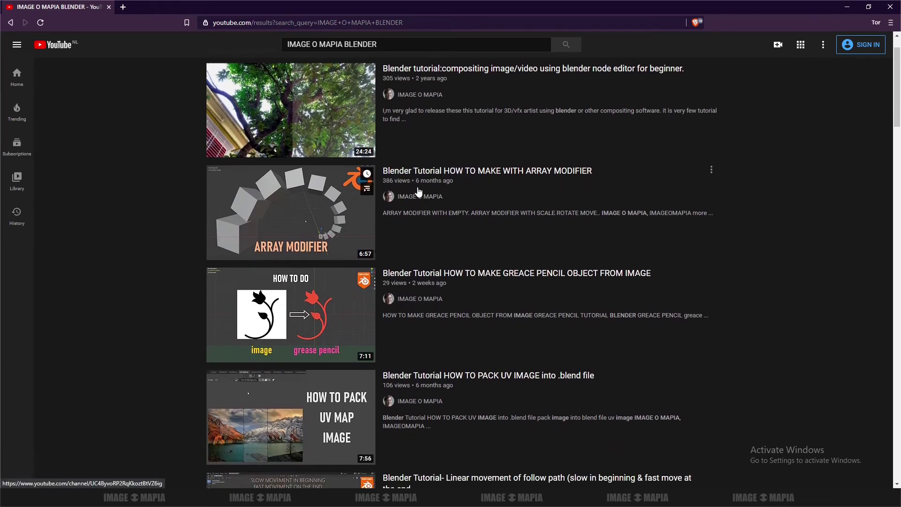
pyautogui.scroll(1, 426, 157)
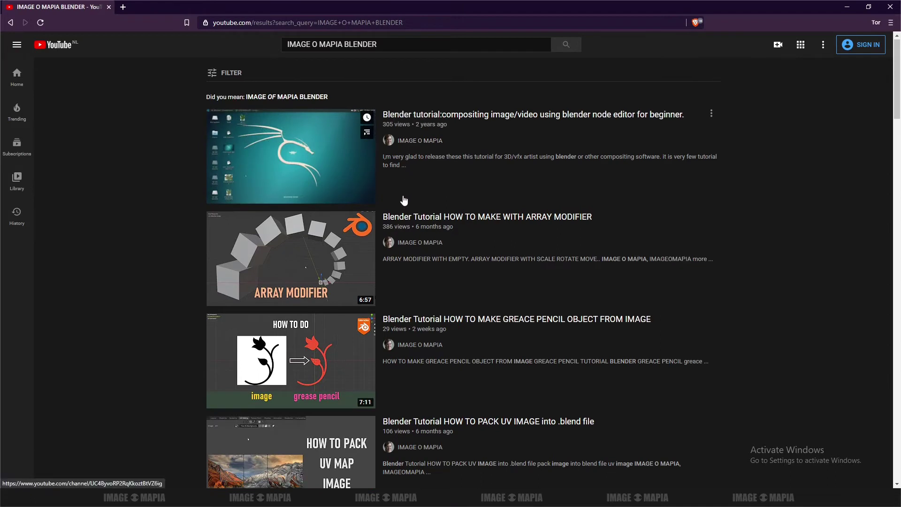
pyautogui.scroll(-3, 456, 219)
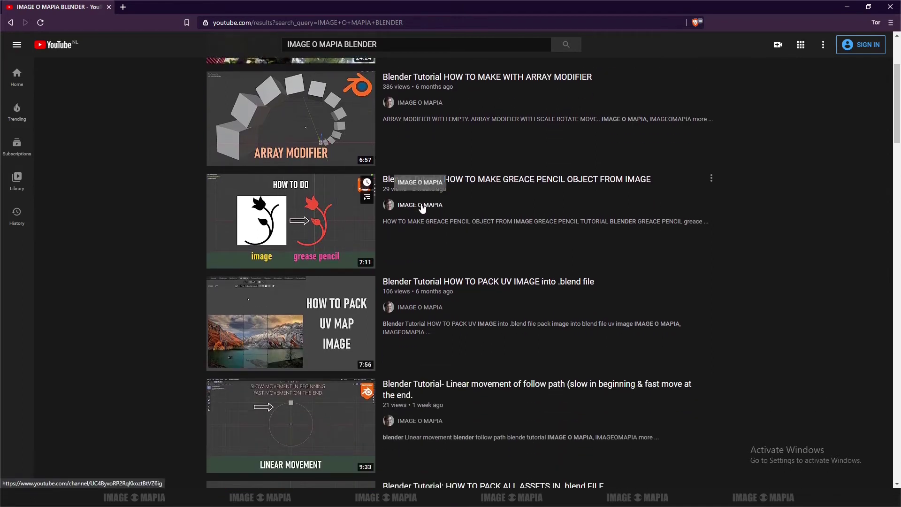
pyautogui.scroll(-2, 422, 208)
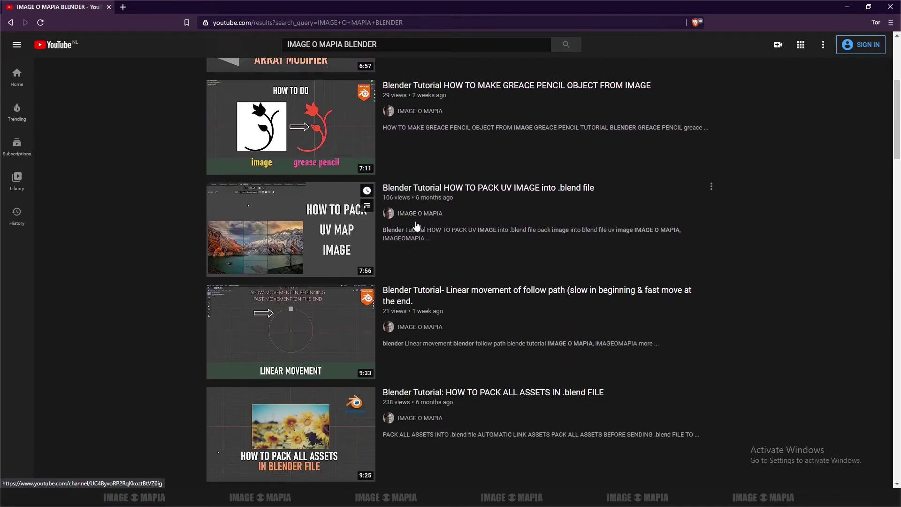
pyautogui.scroll(-2, 418, 226)
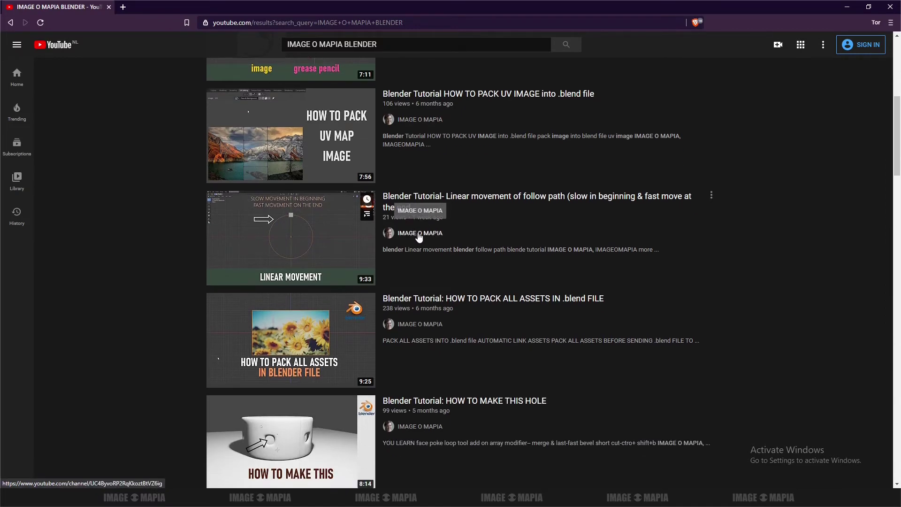
pyautogui.scroll(-3, 419, 237)
pyautogui.scroll(-2, 454, 235)
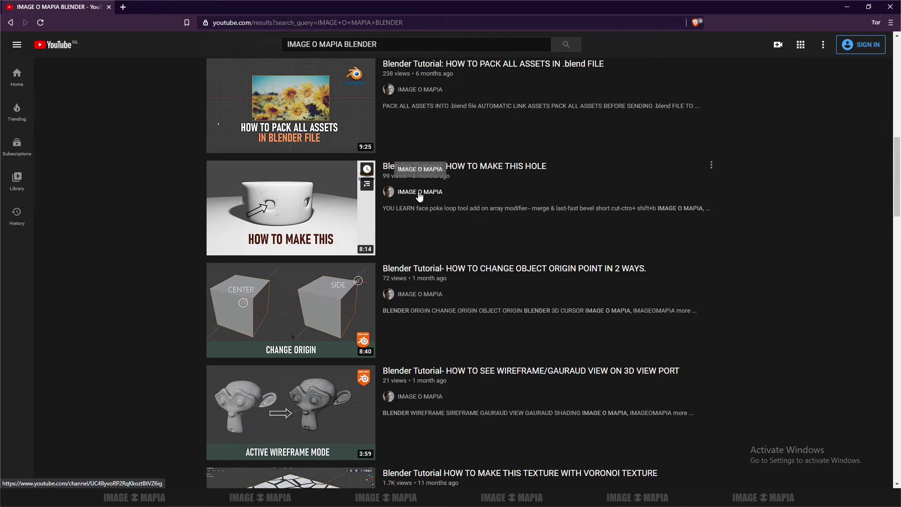
pyautogui.scroll(-7, 419, 197)
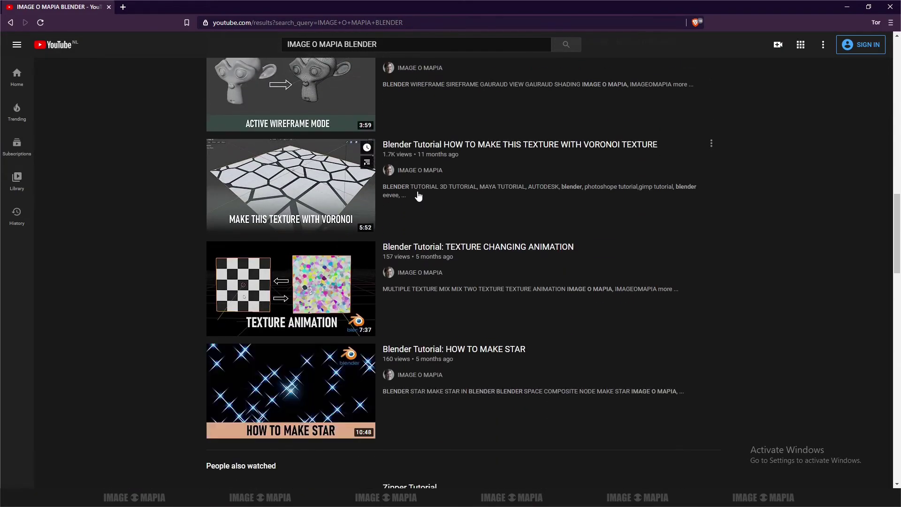
pyautogui.scroll(-3, 420, 196)
pyautogui.scroll(-2, 420, 197)
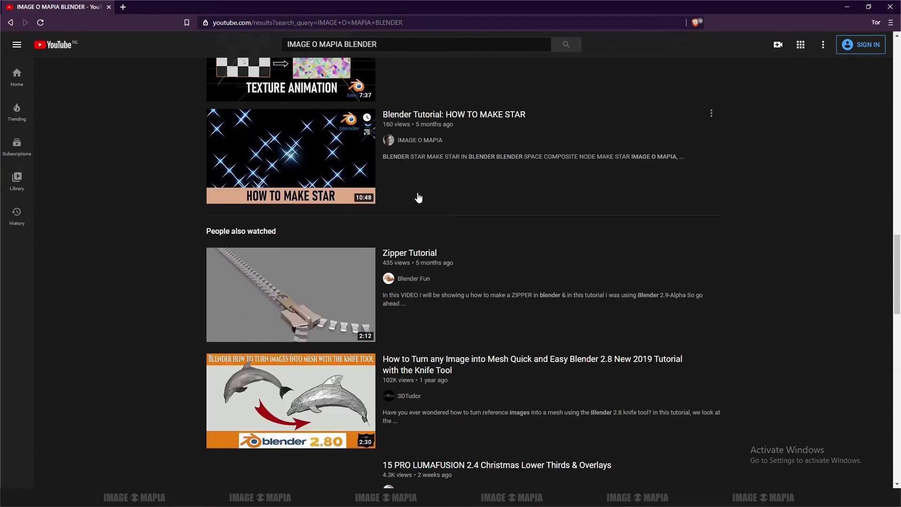
# Step: Open the IMAGE O MAPIA channel page from the first search result and view its popular uploads
pyautogui.scroll(10, 419, 198)
pyautogui.scroll(13, 419, 198)
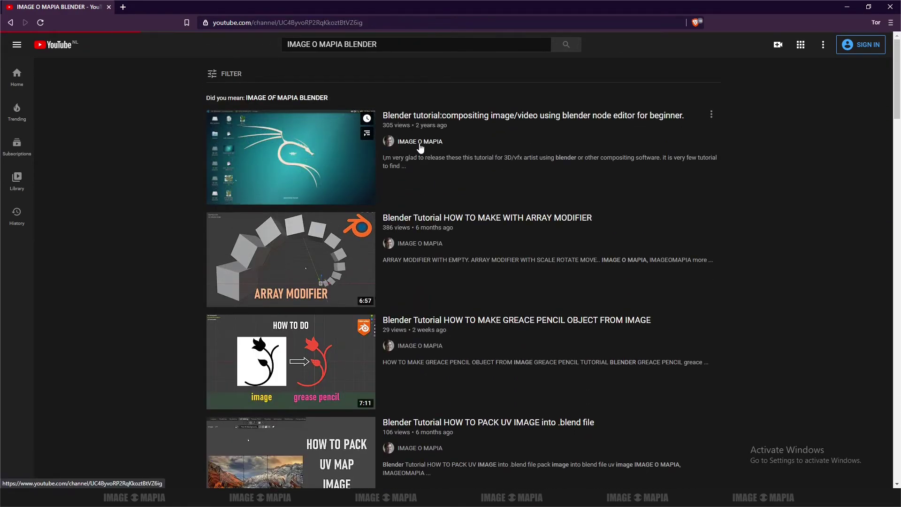
pyautogui.click(421, 143)
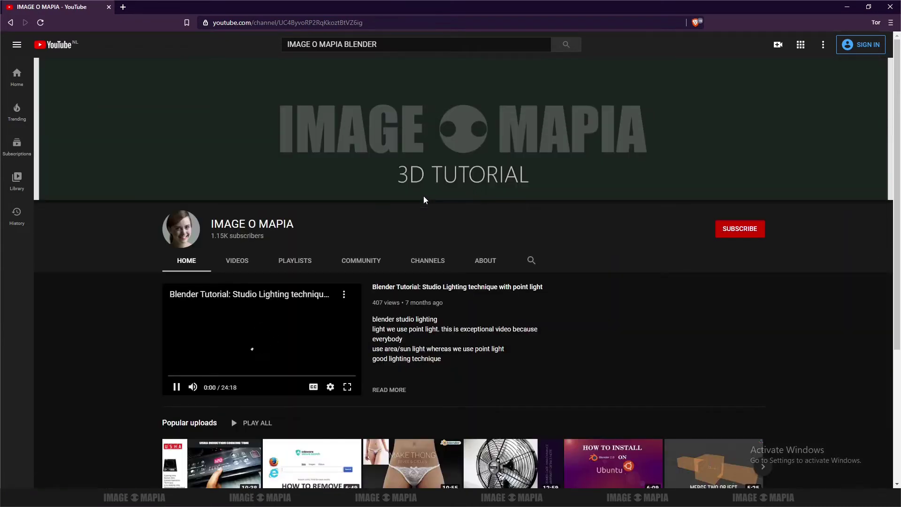
pyautogui.scroll(-2, 476, 196)
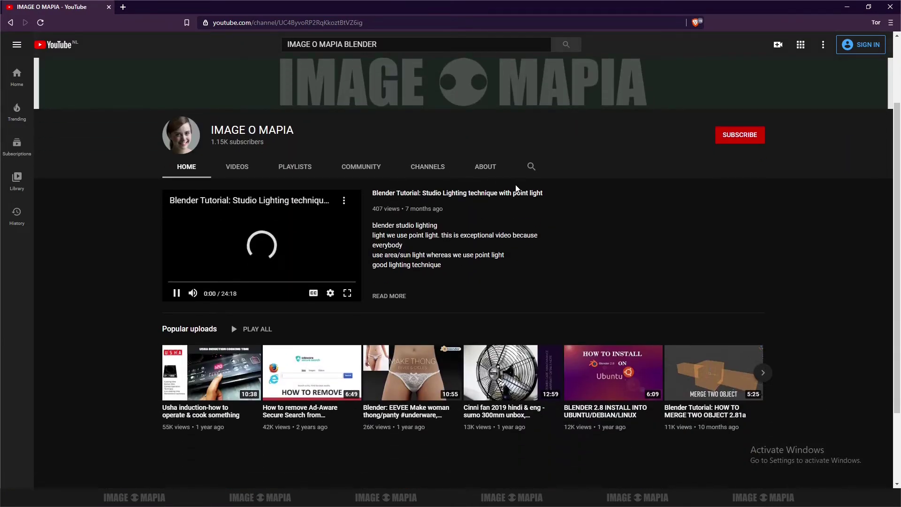
# Step: Switch to Notepad and append "GO TO BLENDER TUTORIAL SECTION>" after "HIT ENTER>"
pyautogui.hotkey('alt', 'Tab')
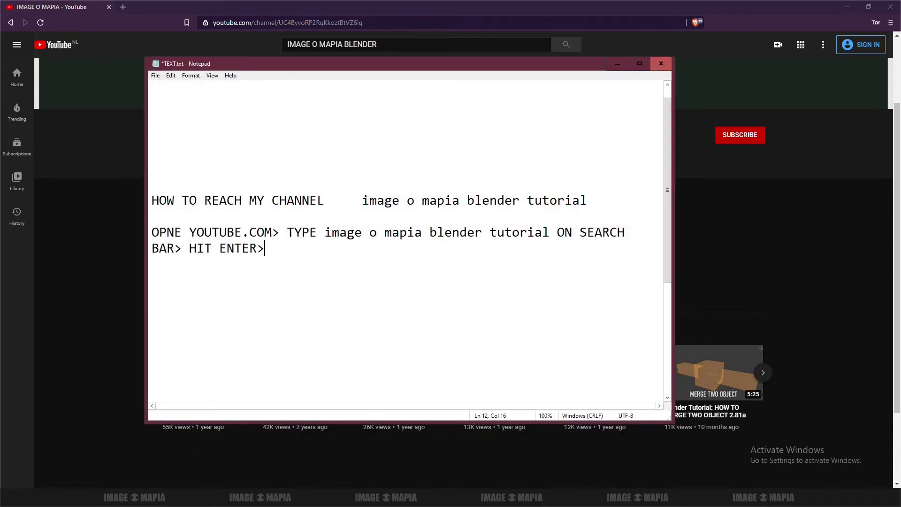
pyautogui.write('GO TO BLENDER T;UT')
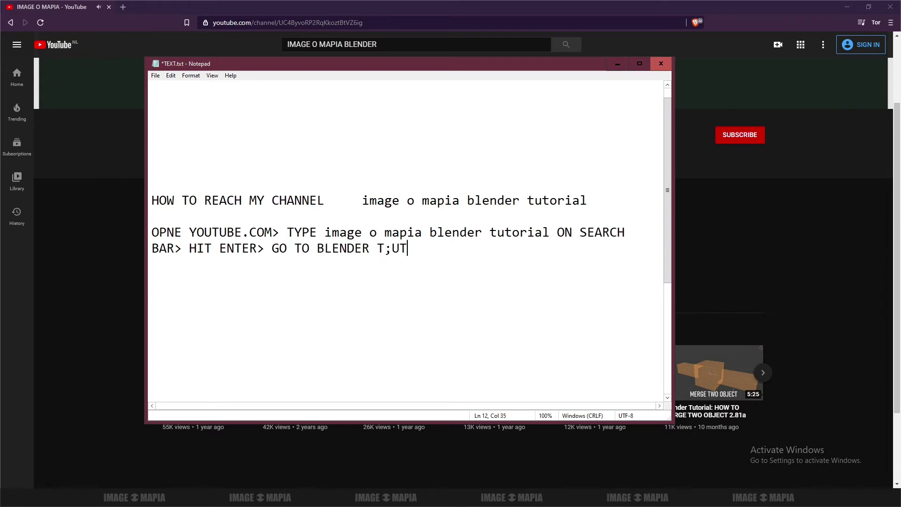
pyautogui.press('BackSpace')
pyautogui.press('BackSpace')
pyautogui.press('BackSpace')
pyautogui.press('BackSpace')
pyautogui.write('UTORIAL SEC')
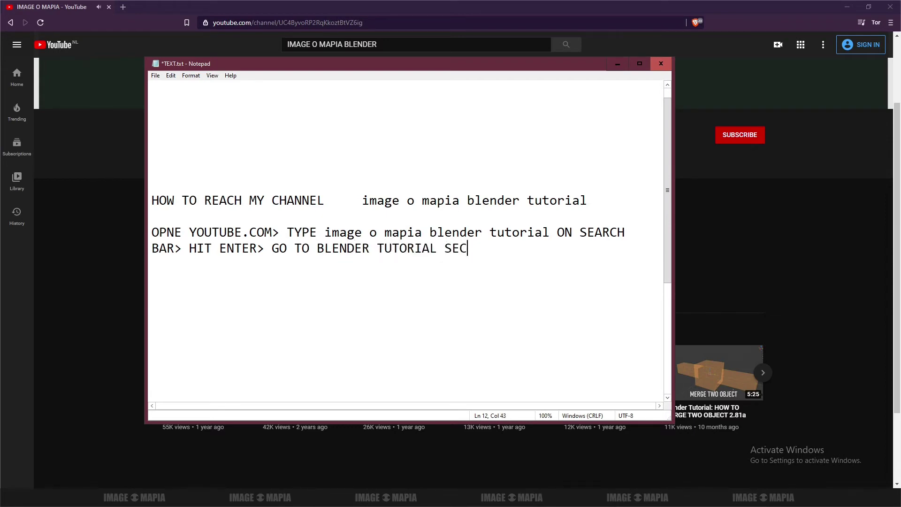
pyautogui.write('TION>')
# Step: Return to the browser and show the channel's uploaded videos
pyautogui.click(618, 67)
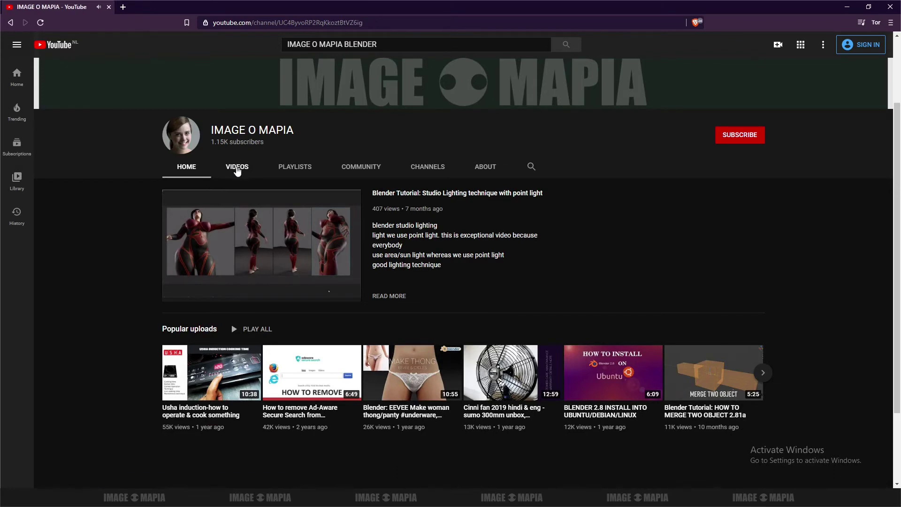
pyautogui.click(237, 168)
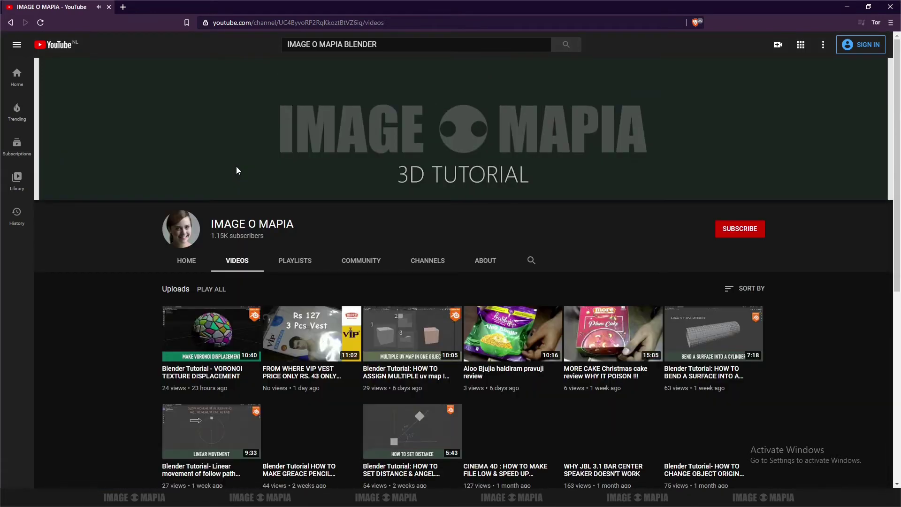
pyautogui.scroll(-2, 227, 201)
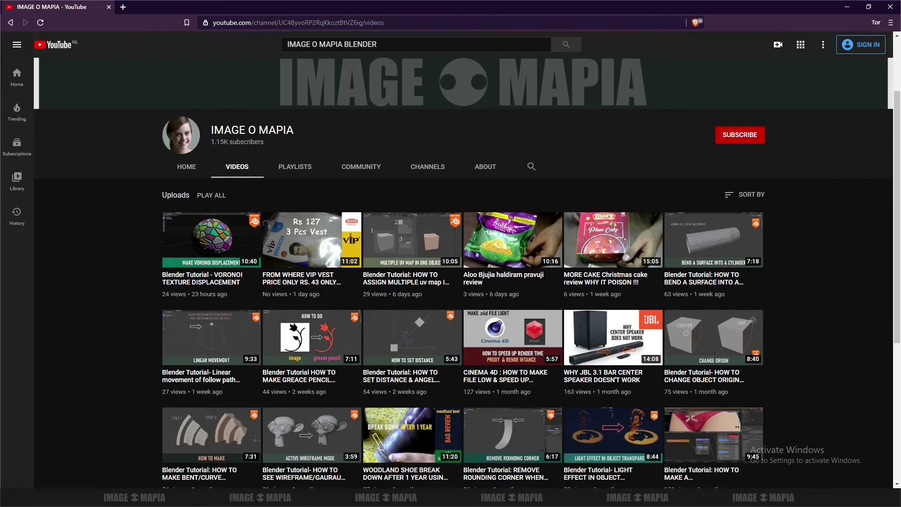
# Step: Switch to Notepad, append "GO TO PLAYLIST>" to the instructions and start a new line
pyautogui.click(563, 498)
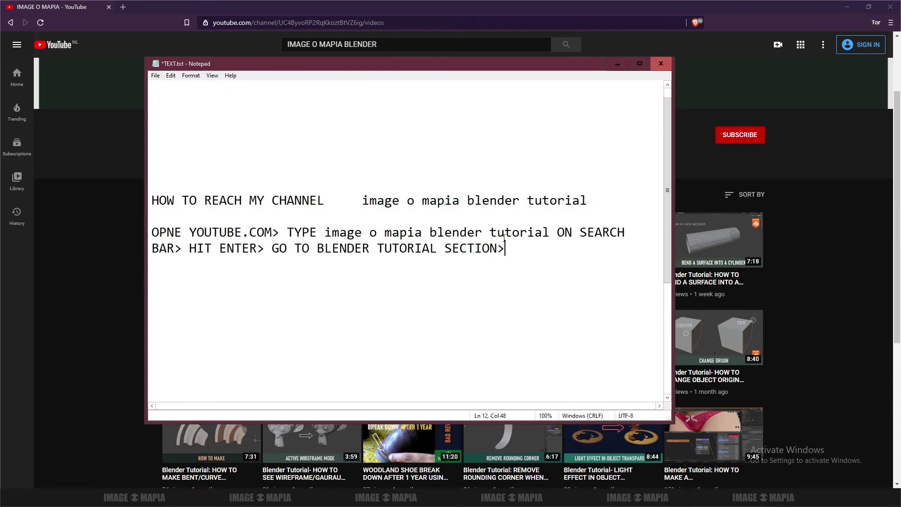
pyautogui.write('GO TO PLAYLIST>')
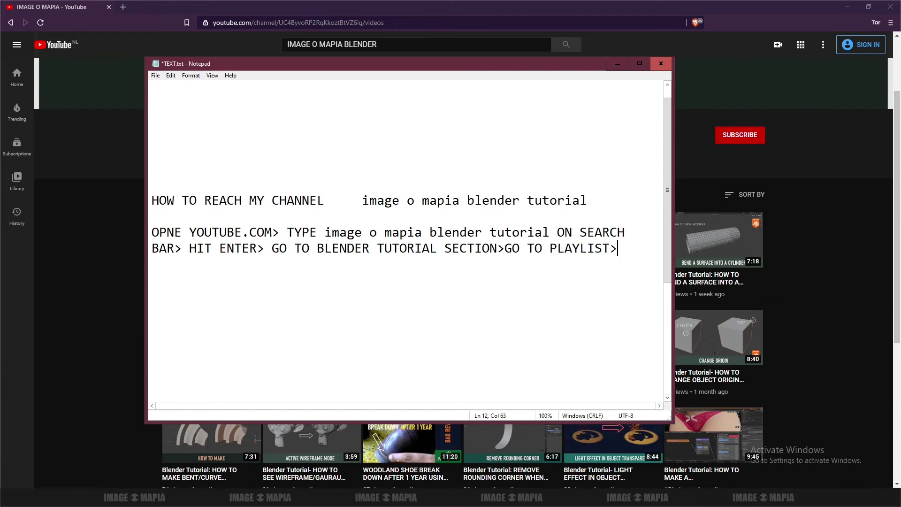
pyautogui.press('Return')
# Step: Return to the browser and show the channel's created playlists, down to BLENDER TUTORIAL
pyautogui.click(618, 64)
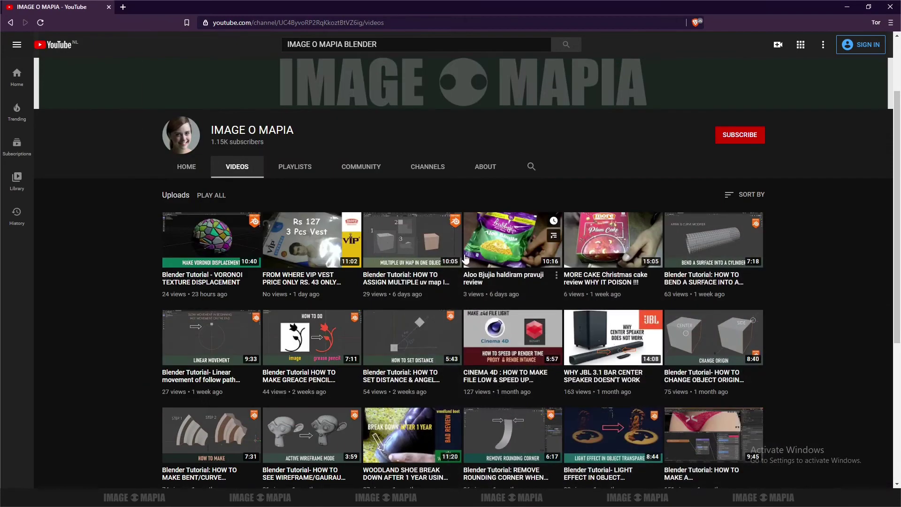
pyautogui.click(298, 170)
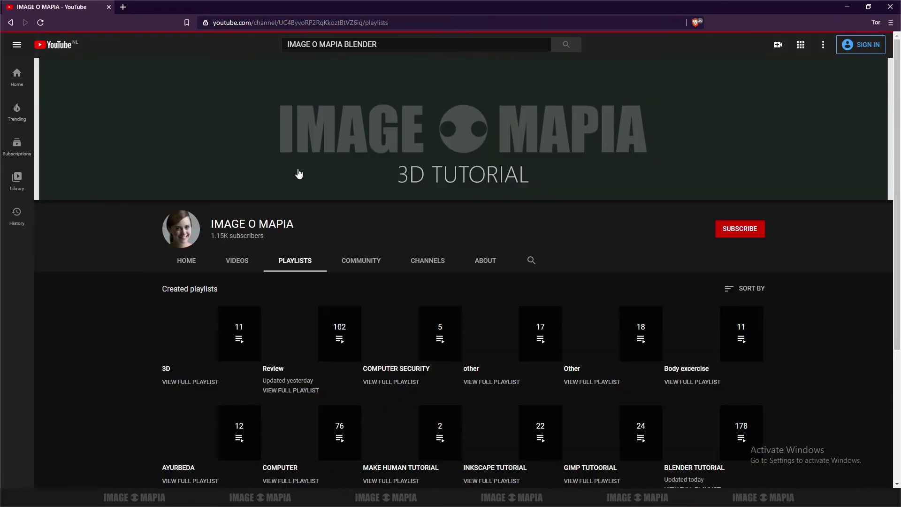
pyautogui.scroll(-3, 334, 183)
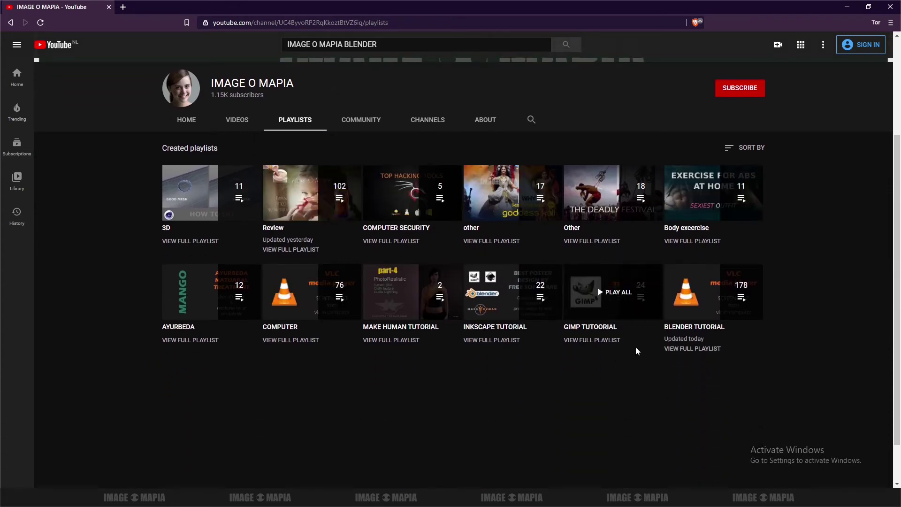
pyautogui.scroll(-1, 698, 326)
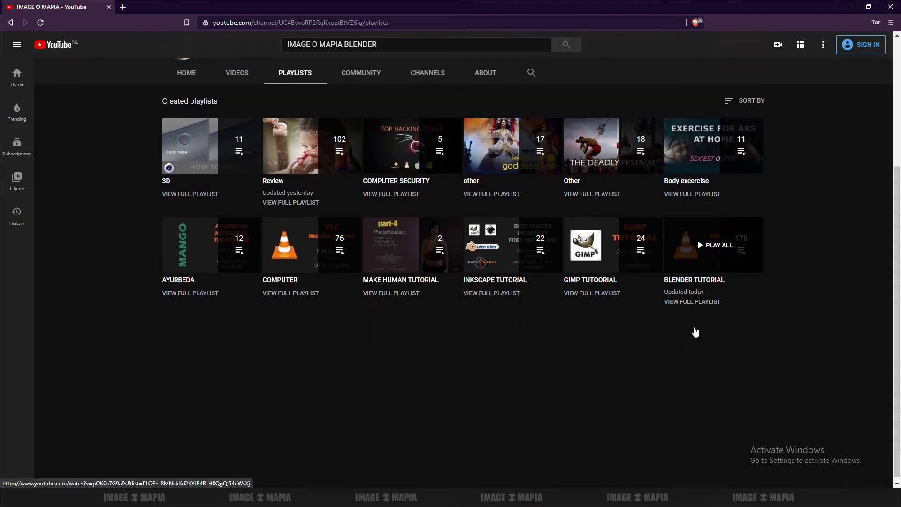
# Step: Switch to Notepad, add the line "CLICK ON BLENDER TUTORIAL/3D", and move the window clear of the BLENDER TUTORIAL playlist
pyautogui.click(695, 497)
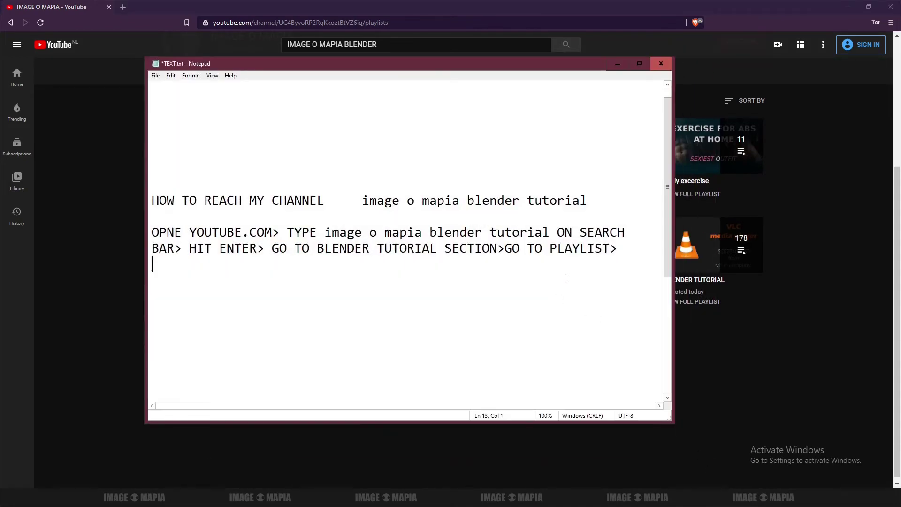
pyautogui.write('CLICK ON BLENDER TUTORI')
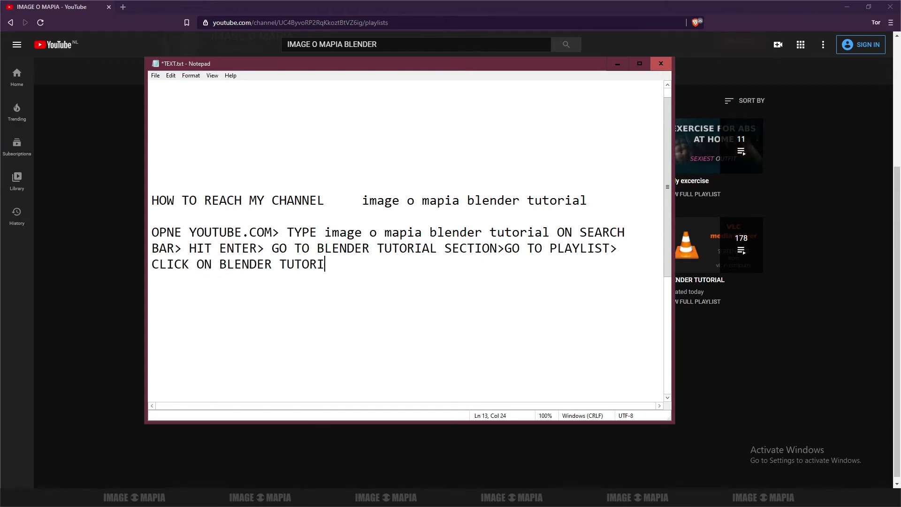
pyautogui.write('AL/3D')
pyautogui.moveTo(499, 72); pyautogui.dragTo(481, 116)
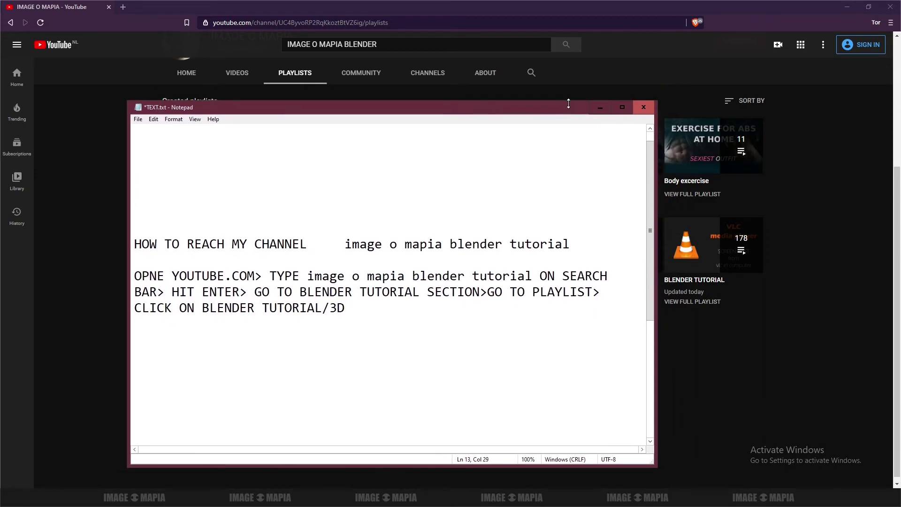
# Step: Return to the browser, open the channel's BLENDER TUTORIAL playlist and pause its first video
pyautogui.click(600, 110)
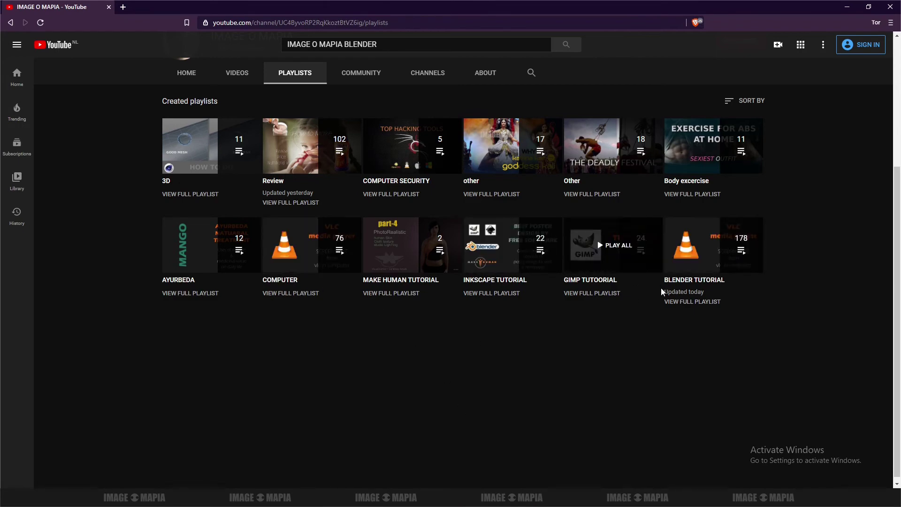
pyautogui.click(695, 497)
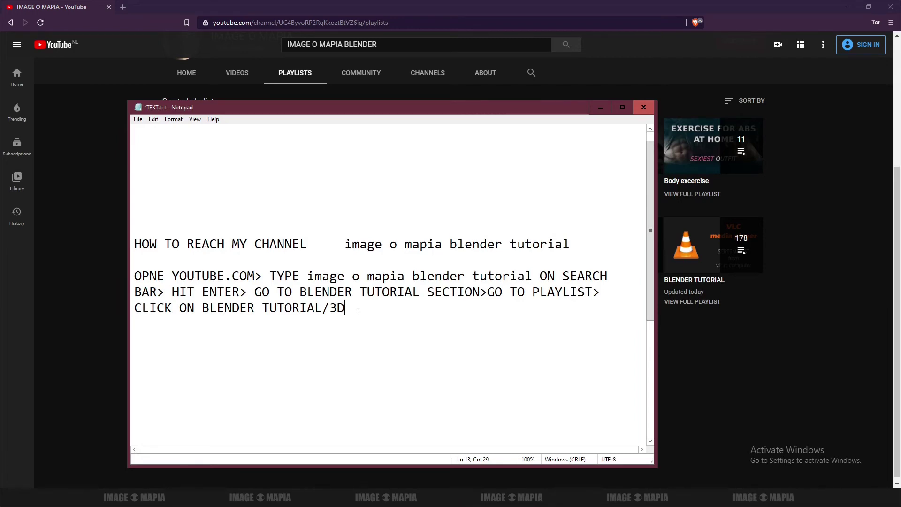
pyautogui.click(601, 107)
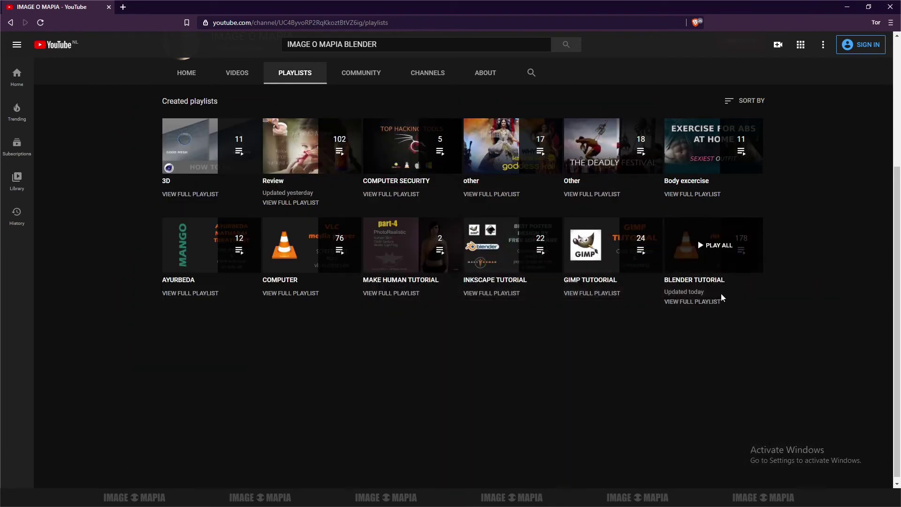
pyautogui.click(695, 282)
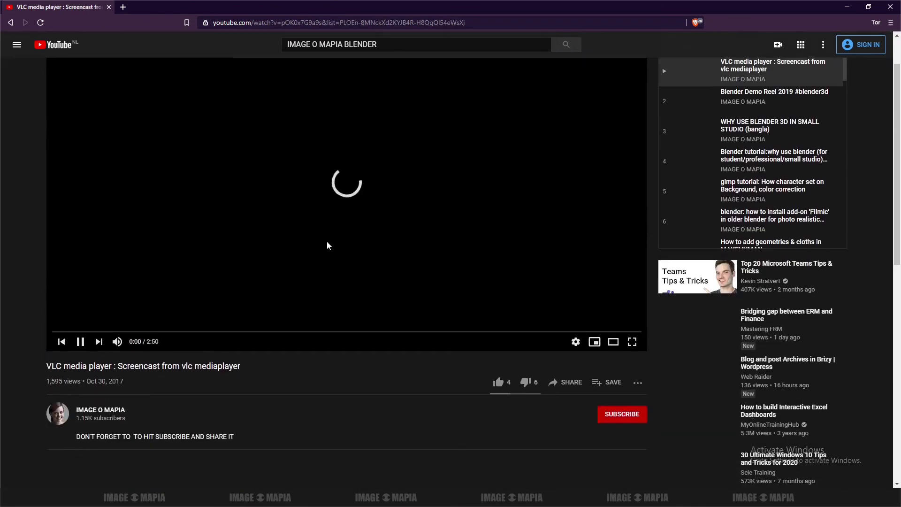
pyautogui.click(80, 303)
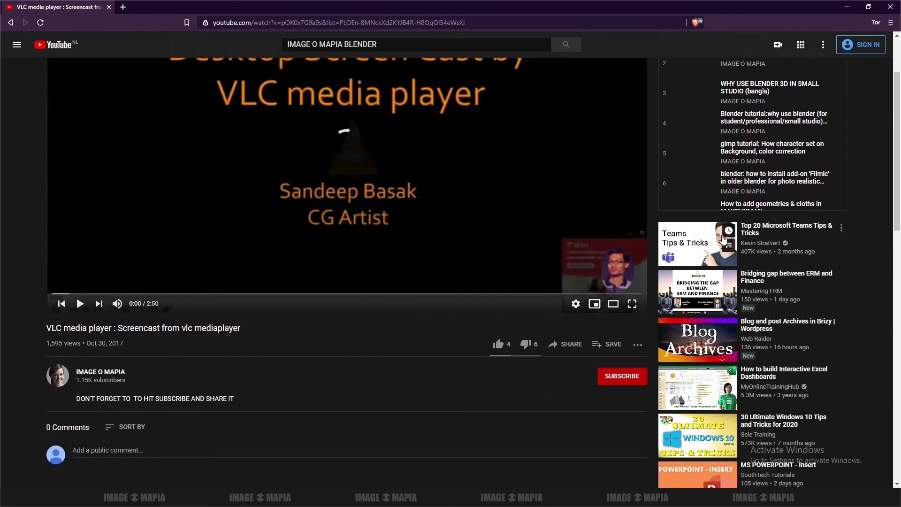
# Step: Look through the videos in the playlist, dismissing the signed-out notice
pyautogui.scroll(-2, 792, 201)
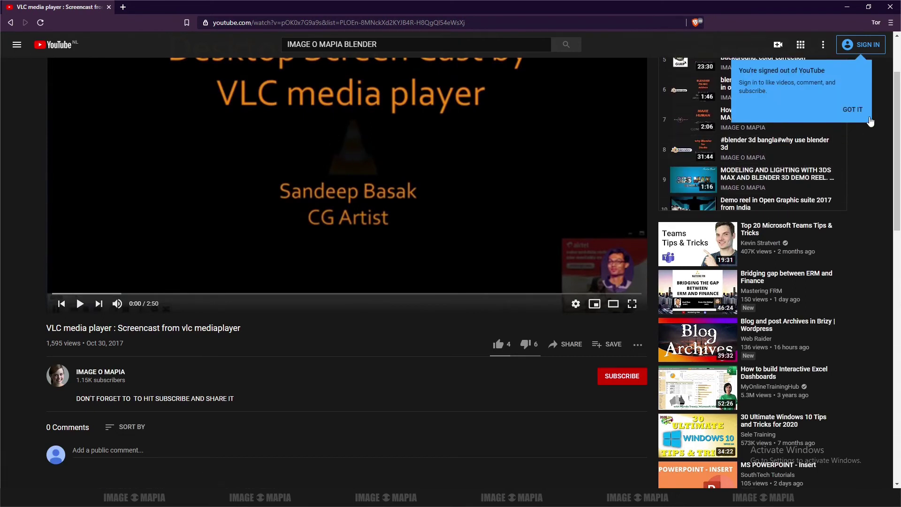
pyautogui.click(858, 111)
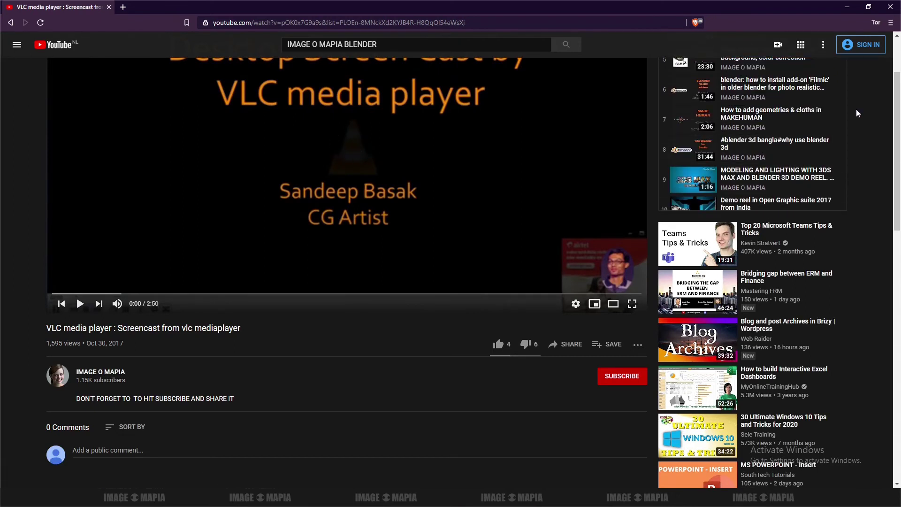
pyautogui.scroll(2, 749, 142)
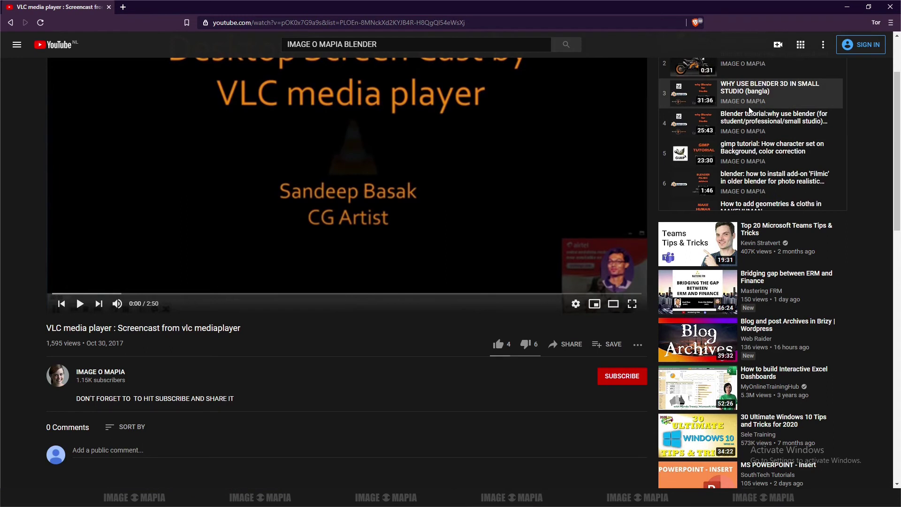
# Step: Browse further through the BLENDER TUTORIAL playlist, from the third video down to the Studio Lighting and Array Modifier tutorials
pyautogui.scroll(-3, 753, 102)
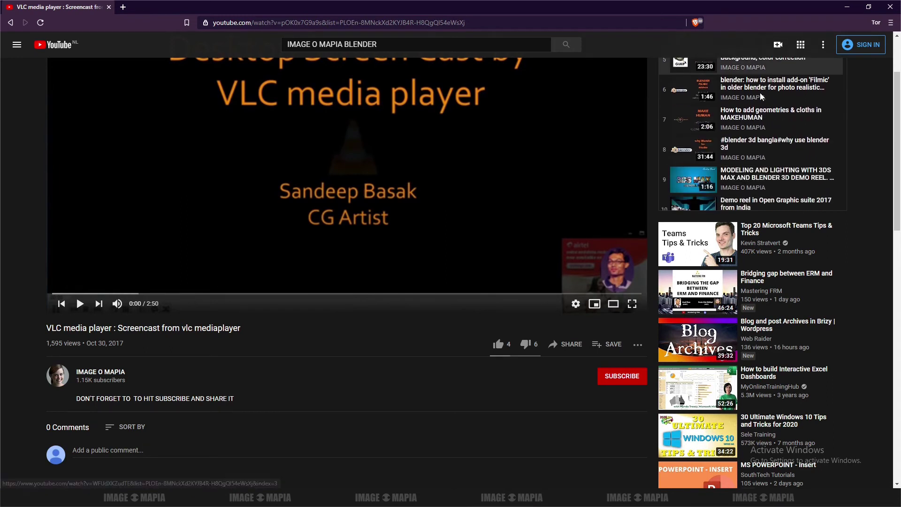
pyautogui.scroll(-2, 760, 97)
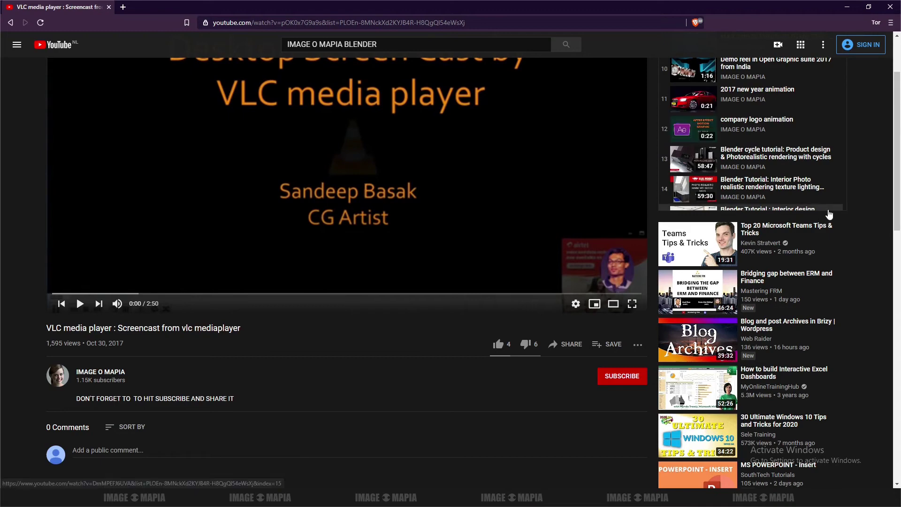
pyautogui.scroll(-4, 771, 163)
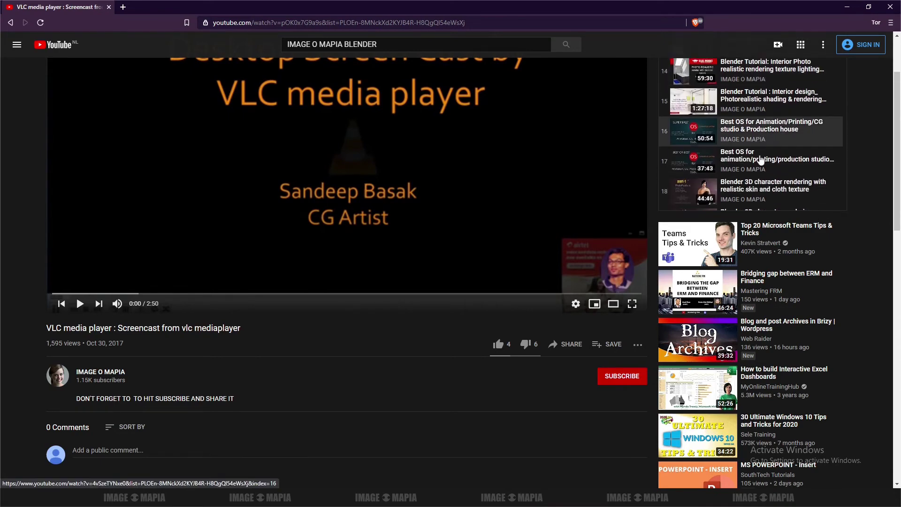
pyautogui.scroll(-2, 761, 160)
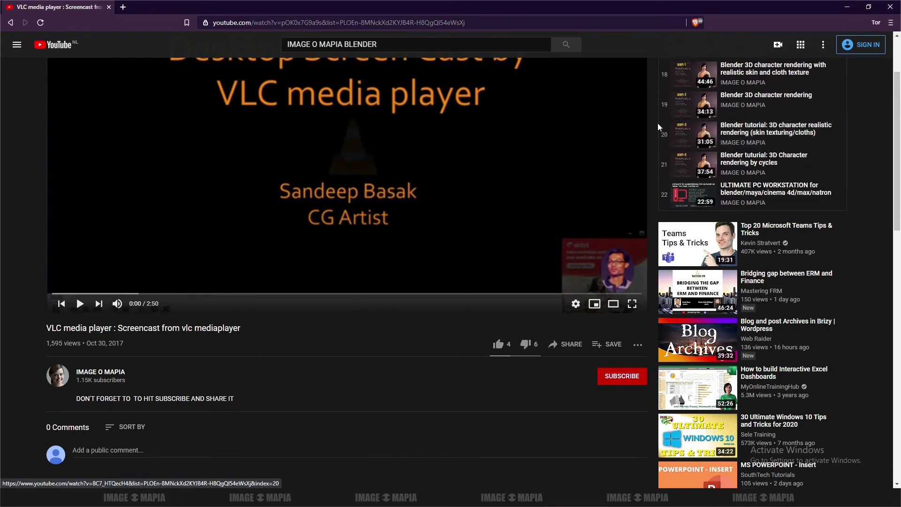
pyautogui.scroll(-3, 733, 172)
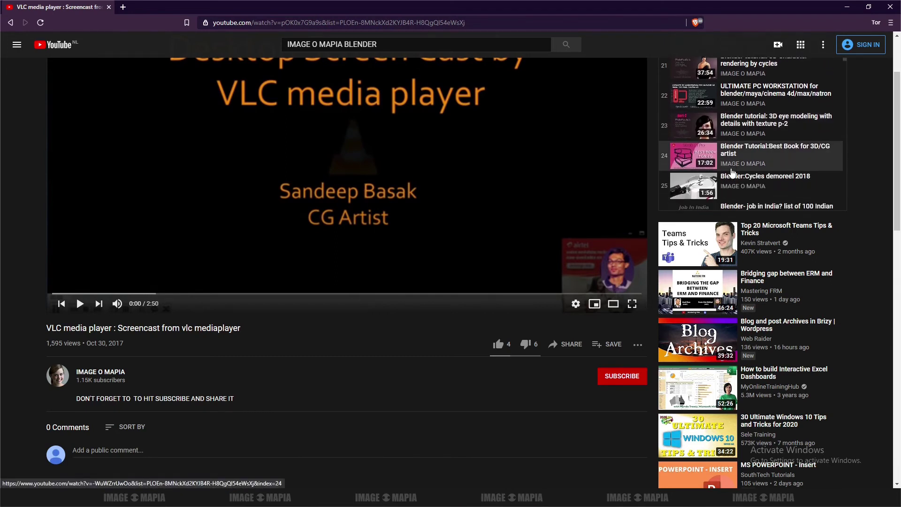
pyautogui.scroll(-1, 733, 172)
pyautogui.scroll(-5, 732, 172)
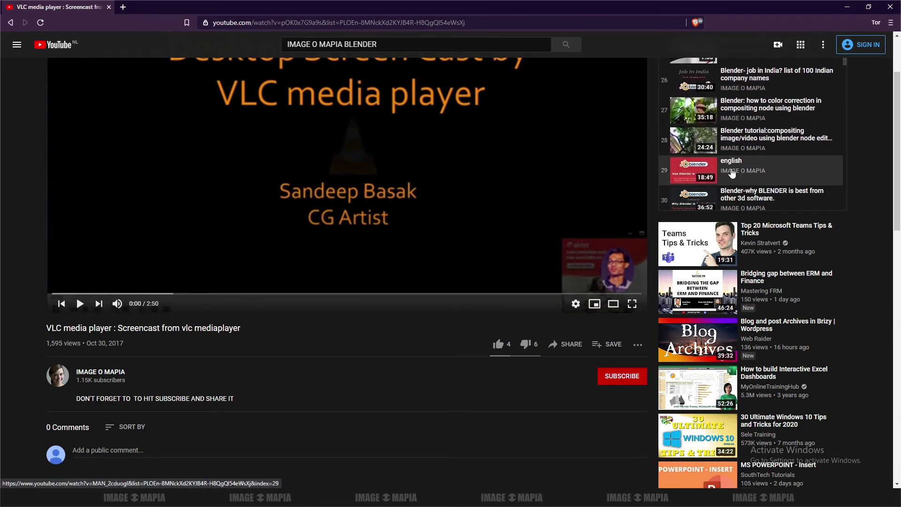
pyautogui.scroll(-6, 732, 172)
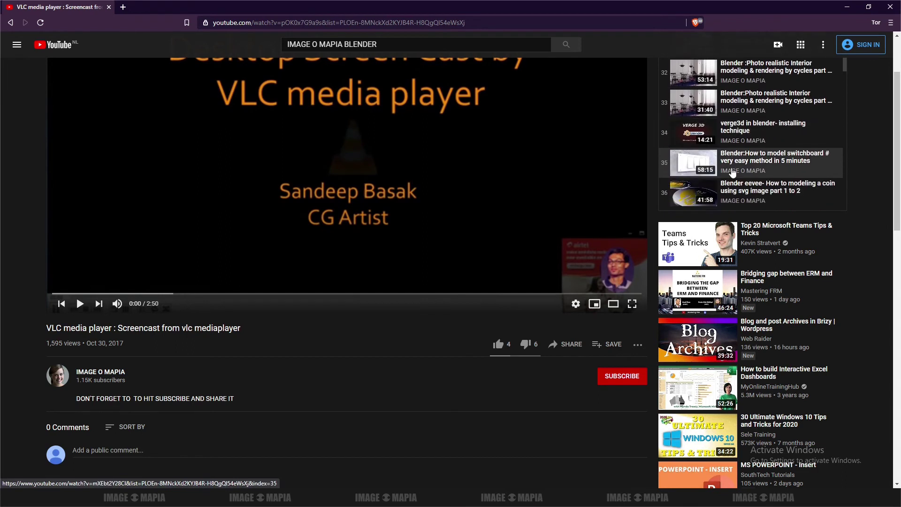
pyautogui.scroll(-2, 733, 172)
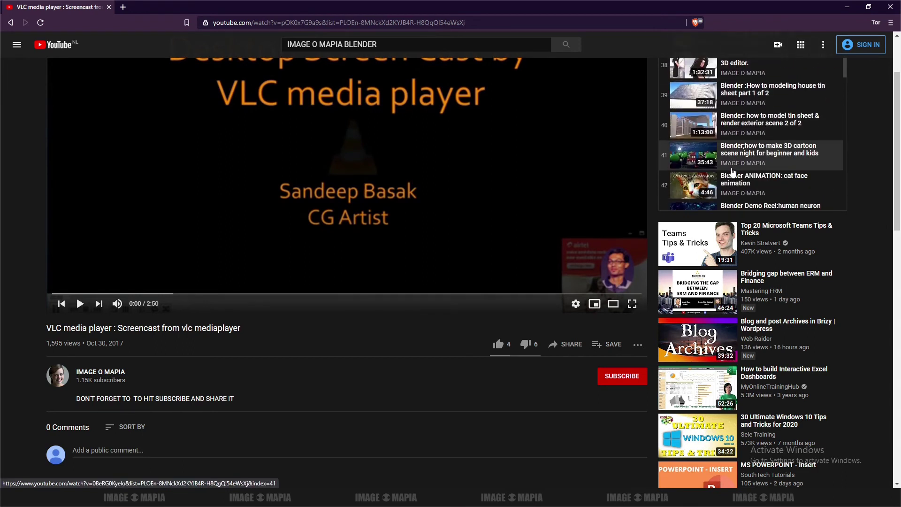
pyautogui.scroll(-2, 733, 172)
pyautogui.scroll(-6, 733, 173)
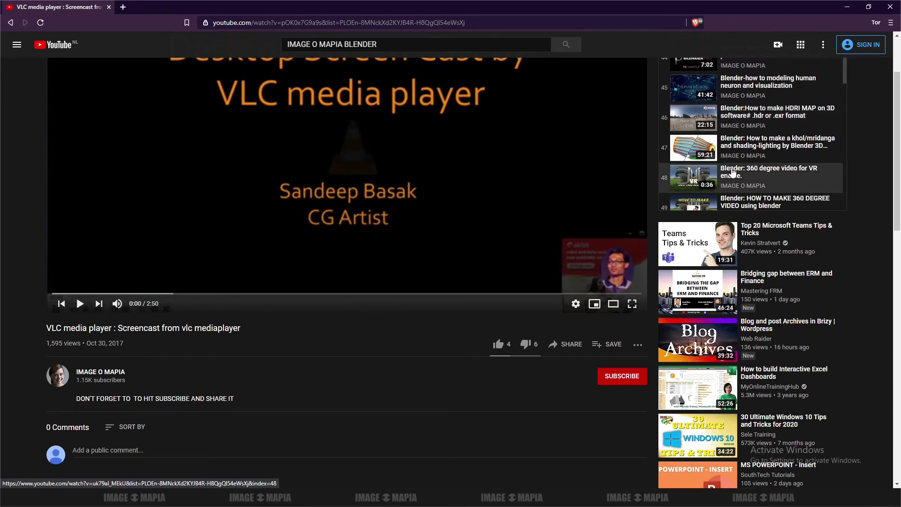
pyautogui.scroll(-8, 737, 168)
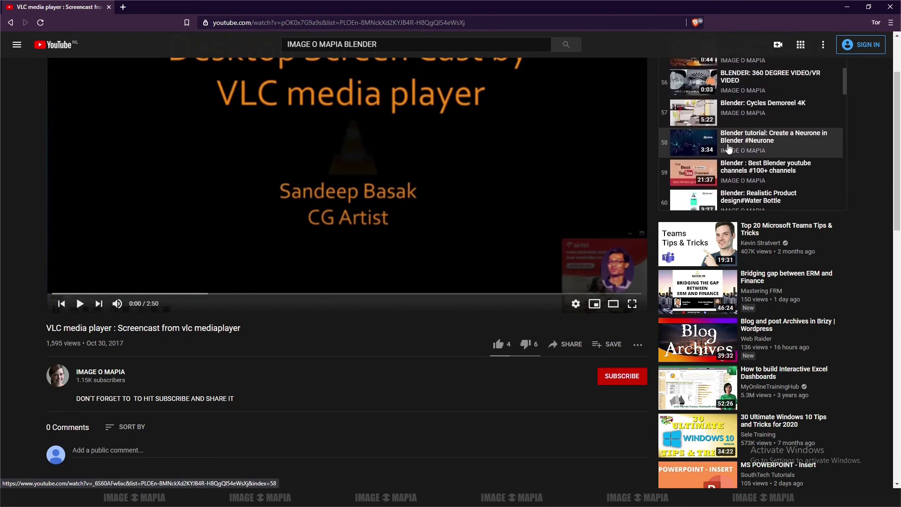
pyautogui.scroll(-11, 729, 148)
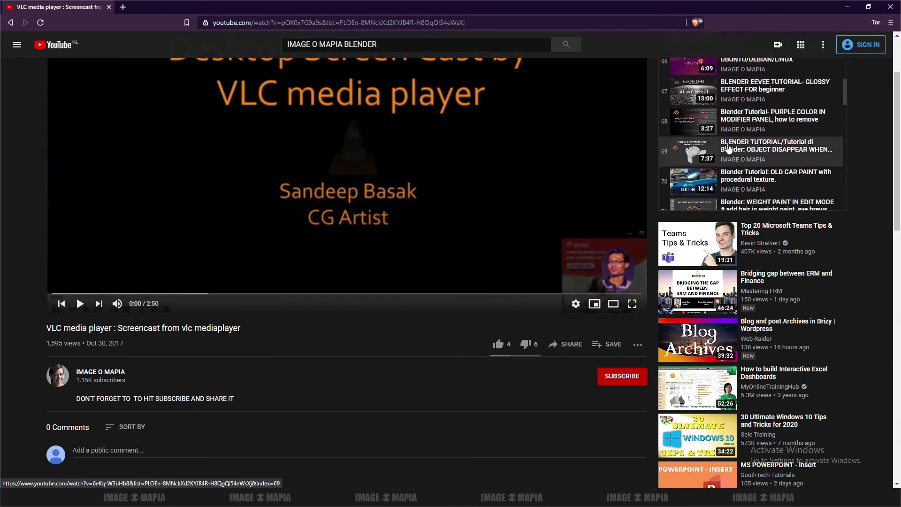
pyautogui.scroll(-6, 729, 148)
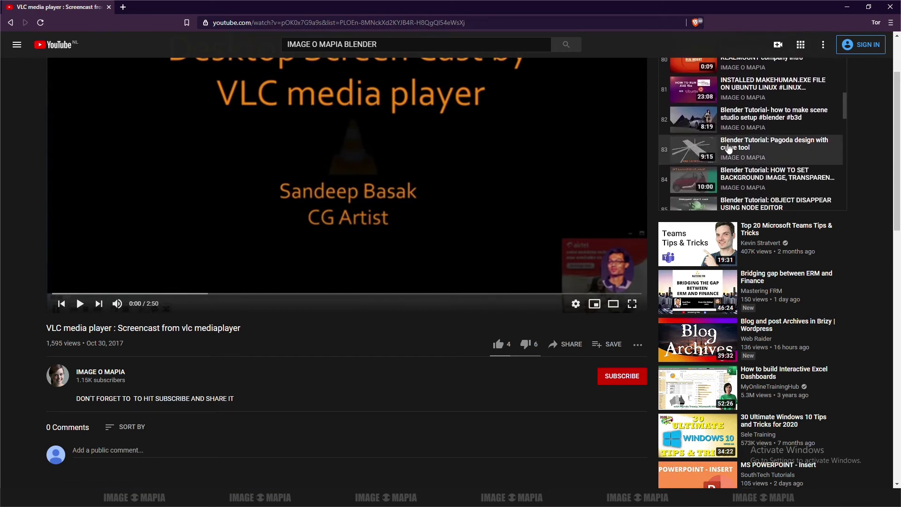
pyautogui.scroll(-9, 729, 148)
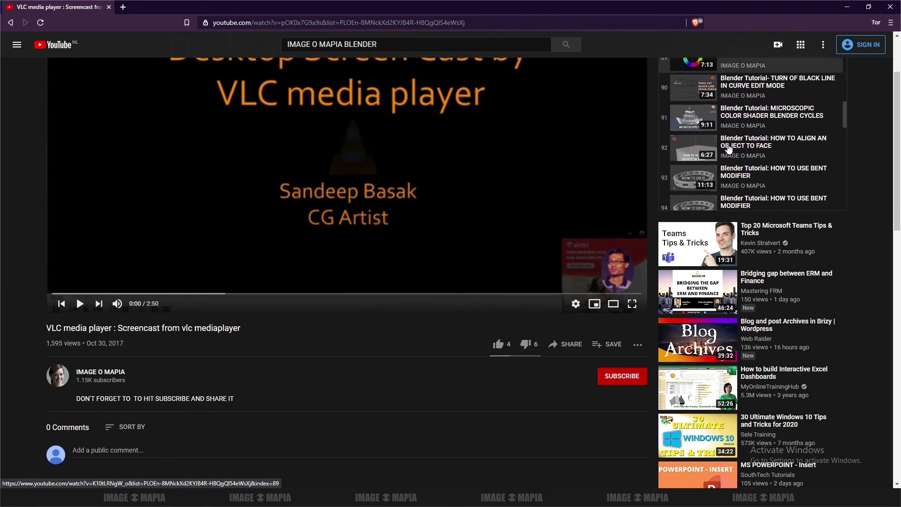
pyautogui.scroll(-3, 729, 149)
pyautogui.scroll(-10, 729, 149)
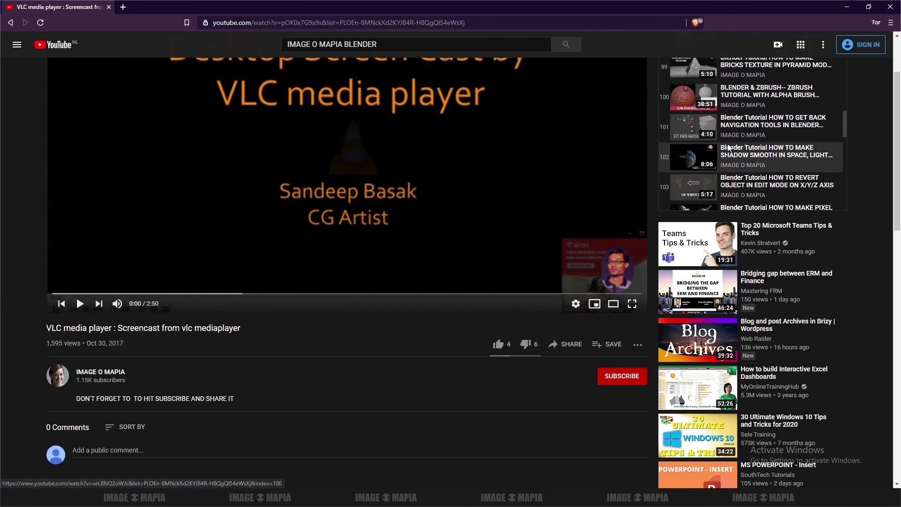
pyautogui.scroll(-8, 729, 148)
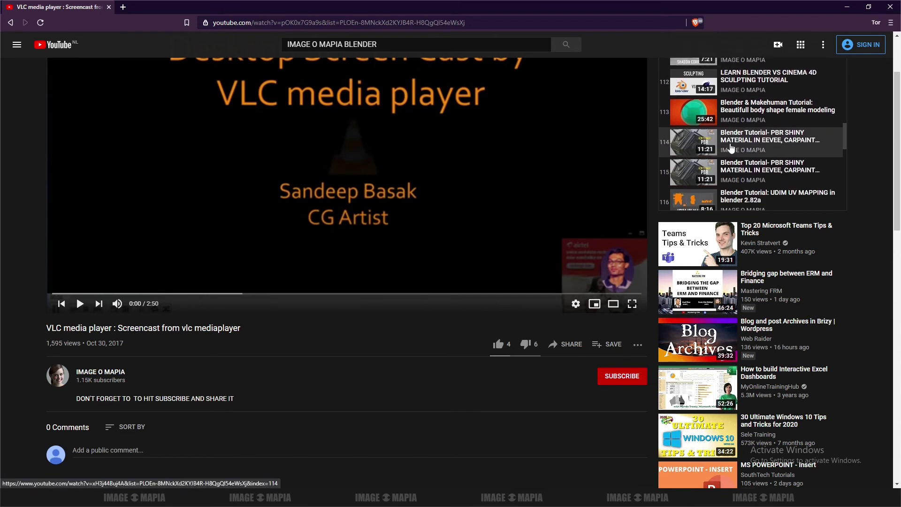
pyautogui.scroll(-3, 730, 147)
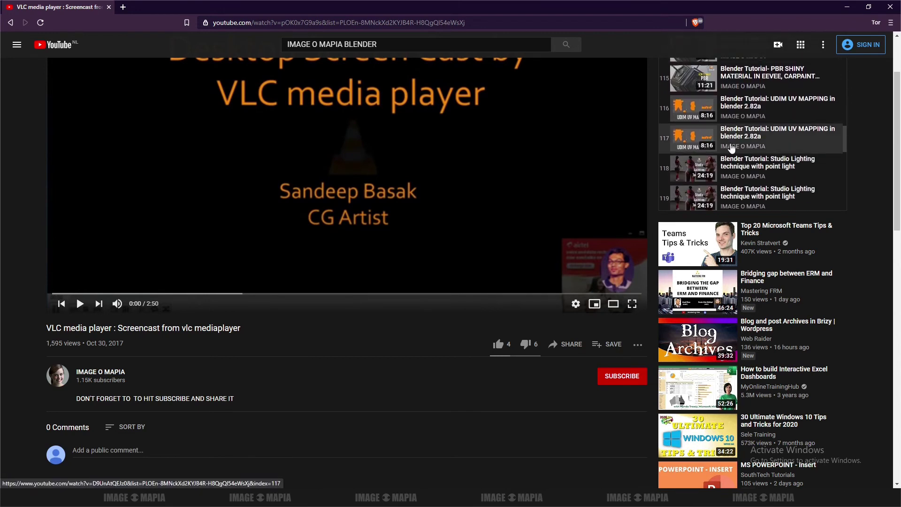
pyautogui.scroll(-1, 732, 148)
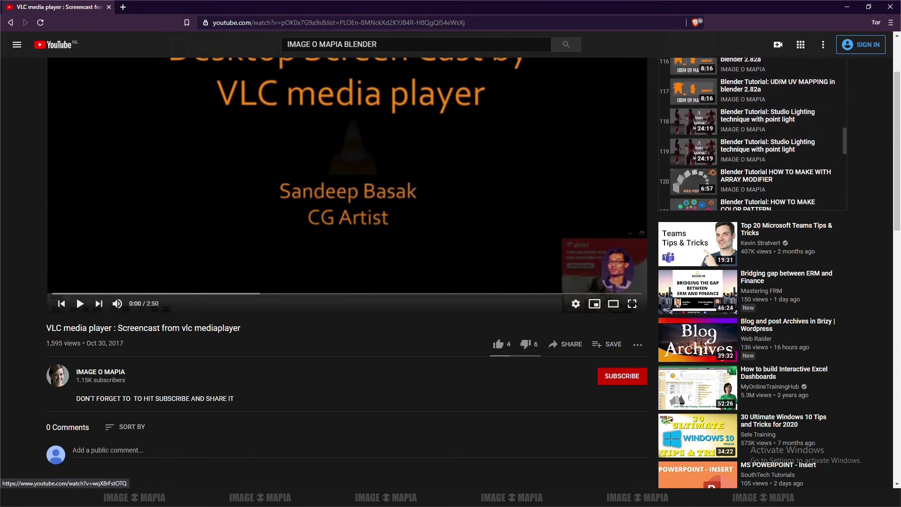
# Step: Switch to Notepad and add the line "MORE THAN 500+ TUTORIAL ABOUT 3D" below the channel directions, followed by a blank line
pyautogui.hotkey('alt', 'Tab')
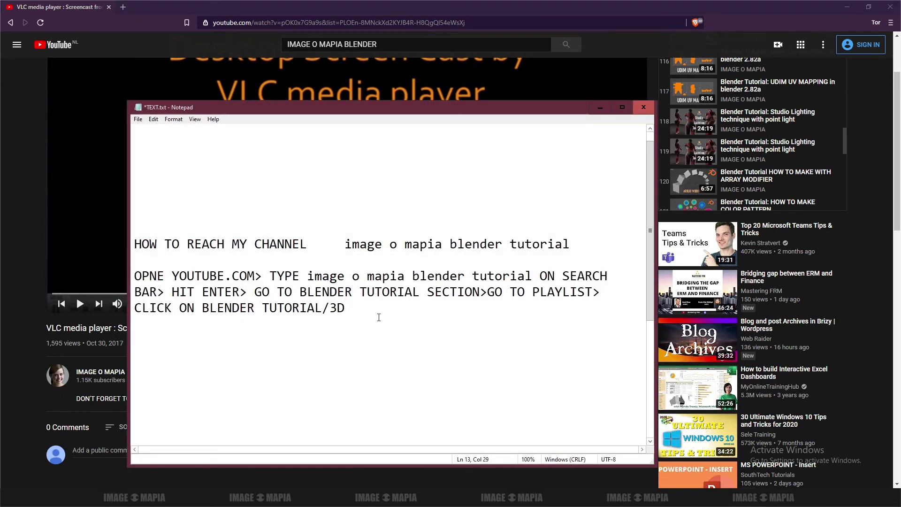
pyautogui.press('Return')
pyautogui.press('Return')
pyautogui.write('MORE THAN ')
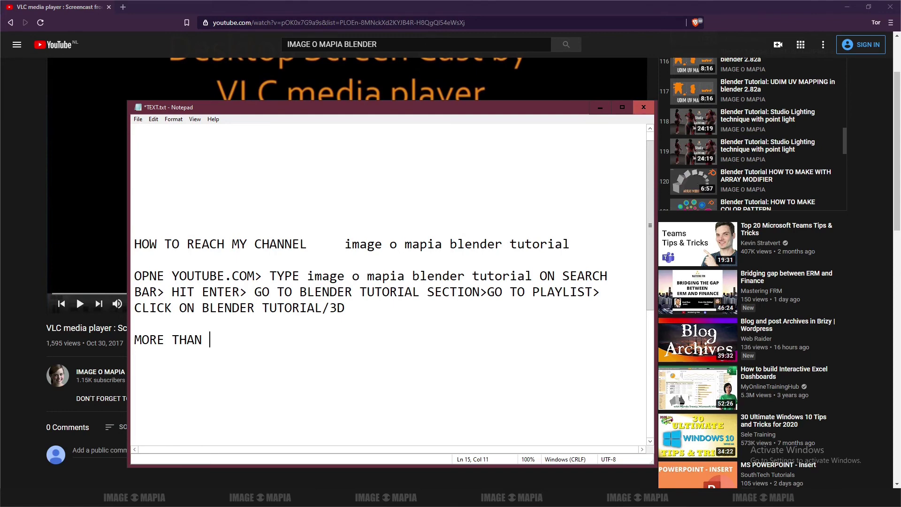
pyautogui.write('500+ TUTORIAL ')
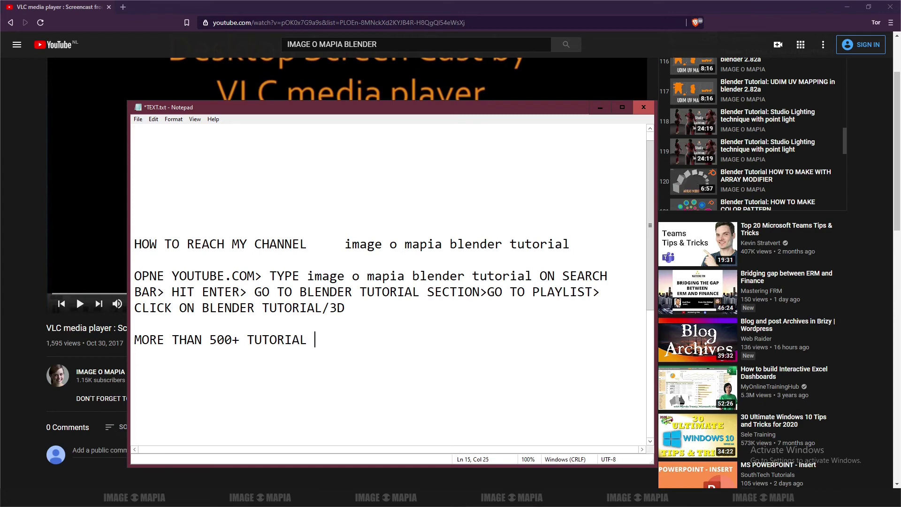
pyautogui.write('ABOUT 3D')
pyautogui.press('Return')
pyautogui.press('Return')
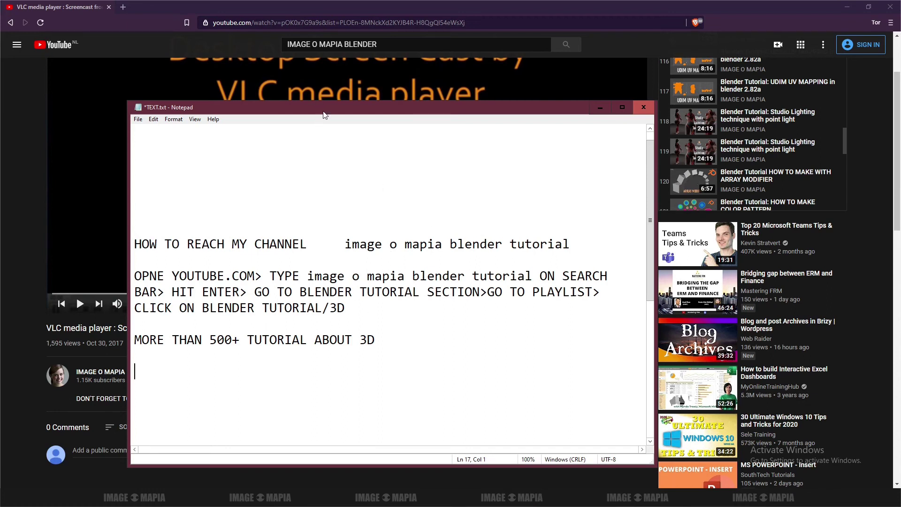
# Step: Move the Notepad window slightly higher, highlight the "MORE THAN 500+ TUTORIAL ABOUT 3D" line briefly, and insert two line breaks after it
pyautogui.moveTo(322, 112); pyautogui.dragTo(304, 86)
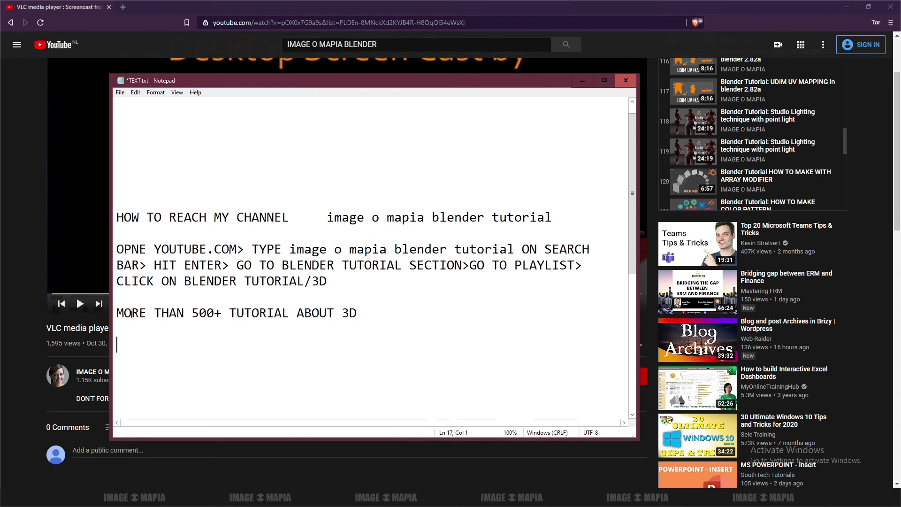
pyautogui.moveTo(117, 313); pyautogui.dragTo(367, 313)
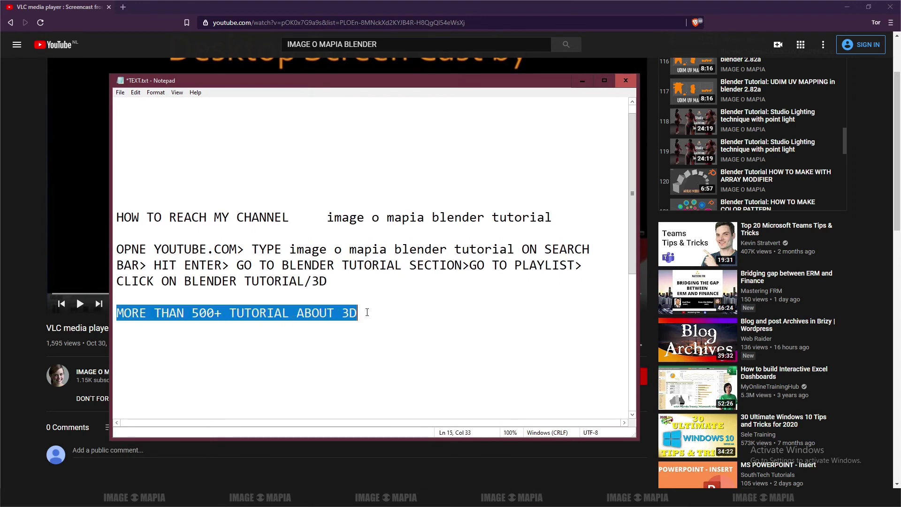
pyautogui.click(368, 312)
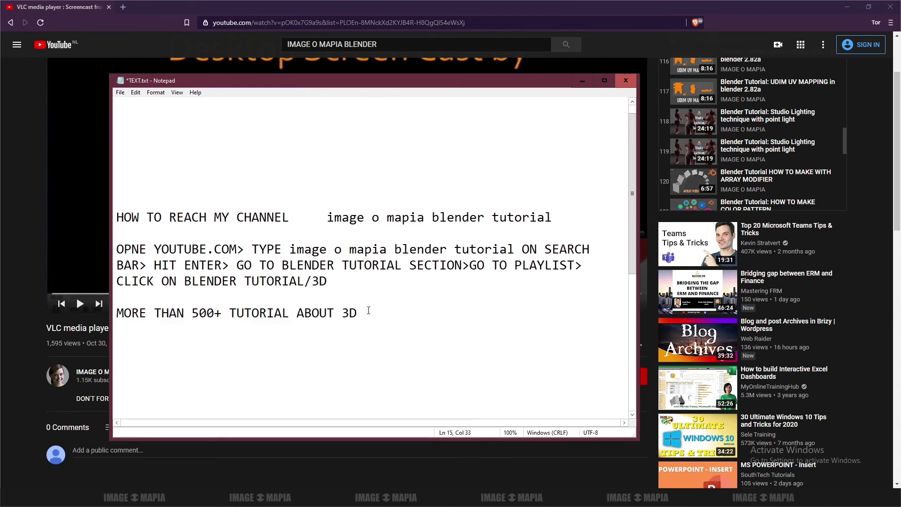
pyautogui.press('Return')
pyautogui.press('Return')
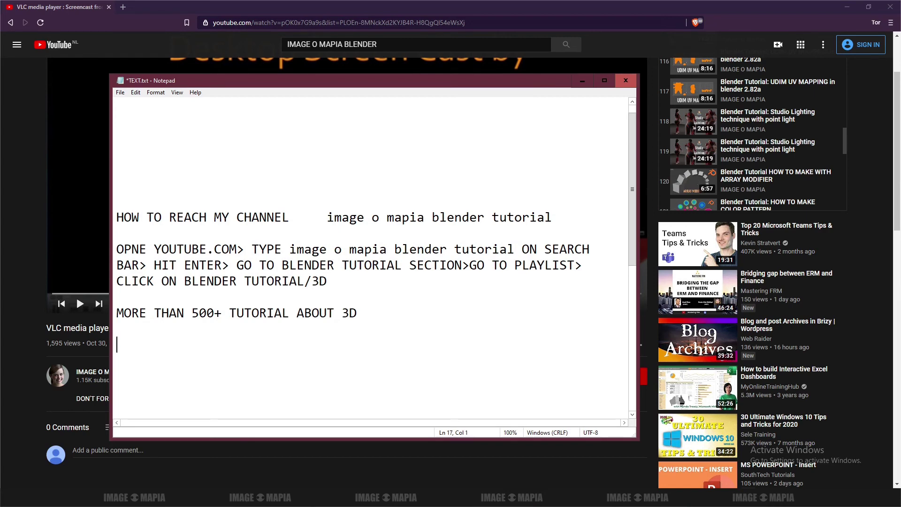